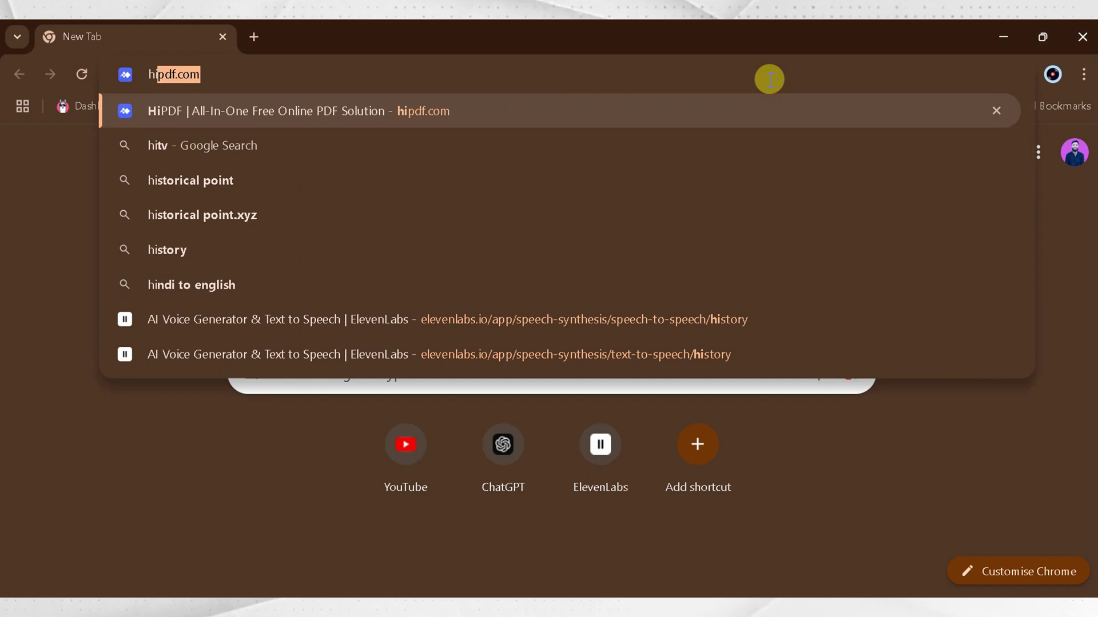
text(pdf)
- Load the HiPDF website at hipdf.com in Chrome
key(Return)
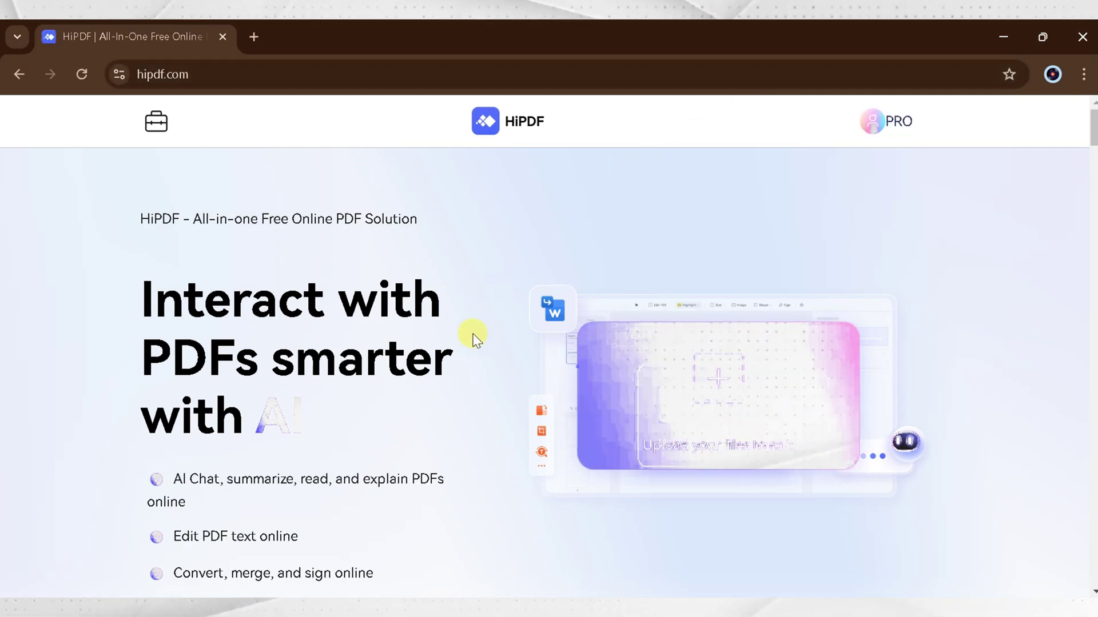
scroll(470, 337, down, 1)
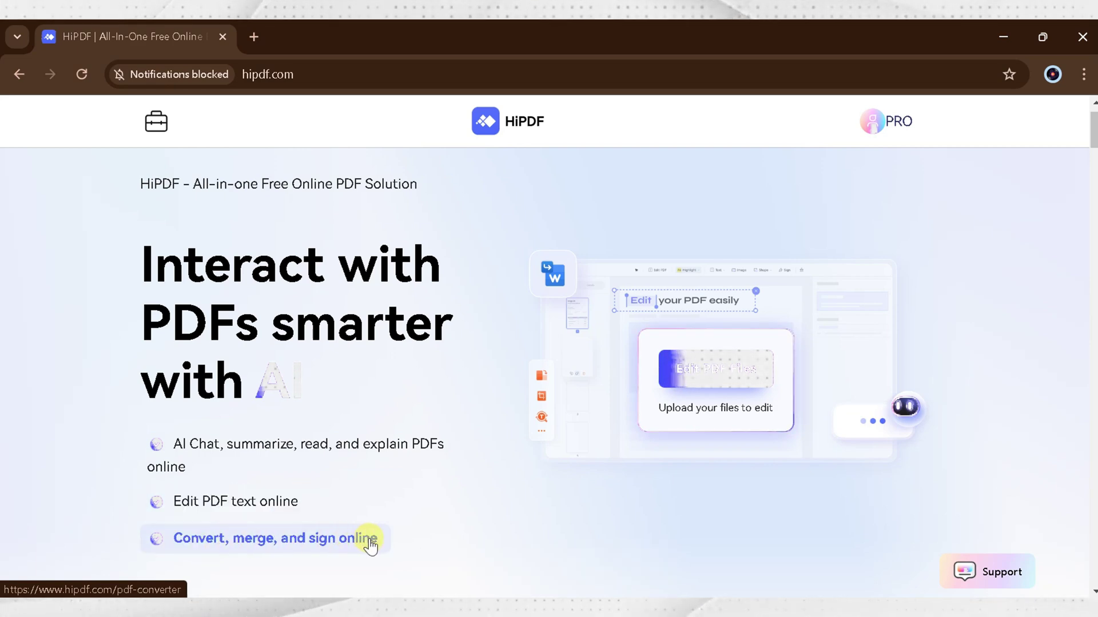
scroll(370, 545, down, 2)
scroll(370, 545, down, 4)
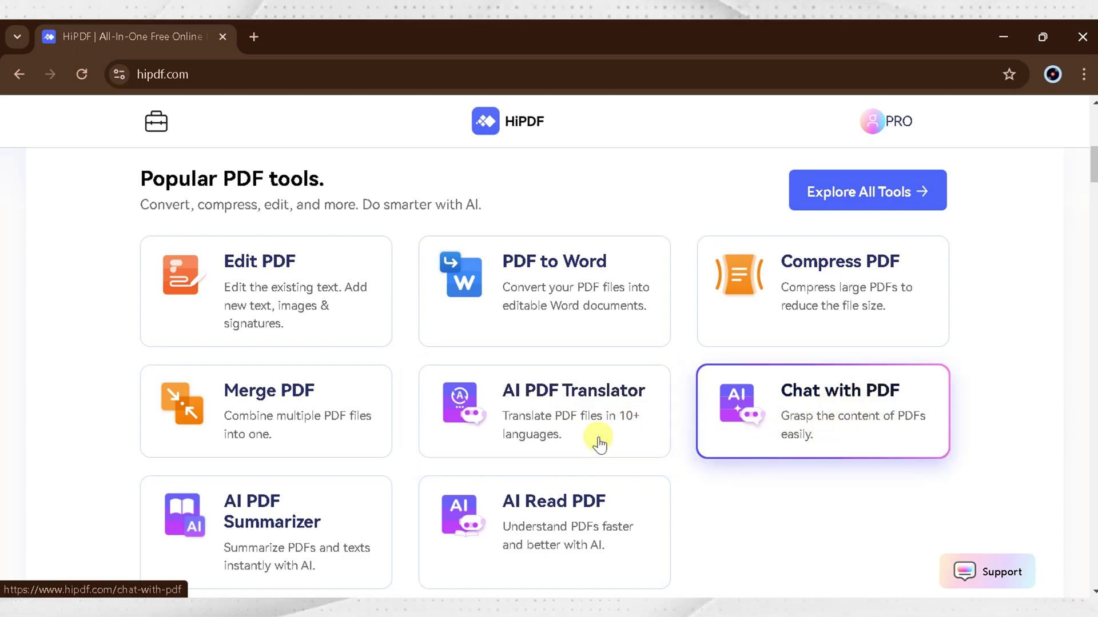
scroll(424, 478, down, 3)
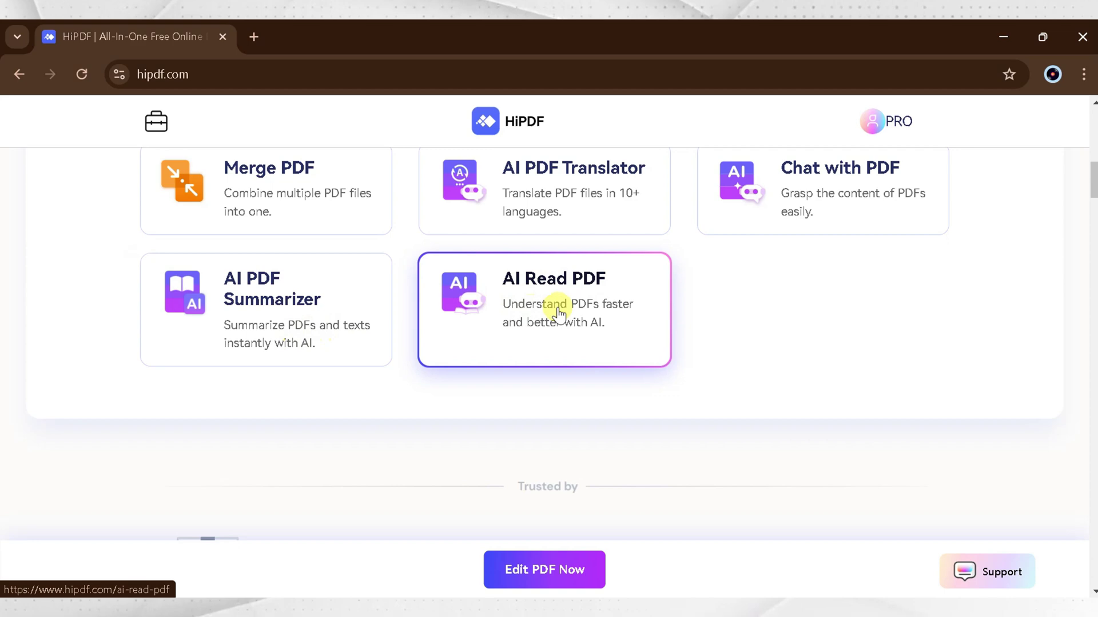
scroll(559, 325, down, 2)
scroll(559, 324, down, 2)
scroll(559, 324, down, 2)
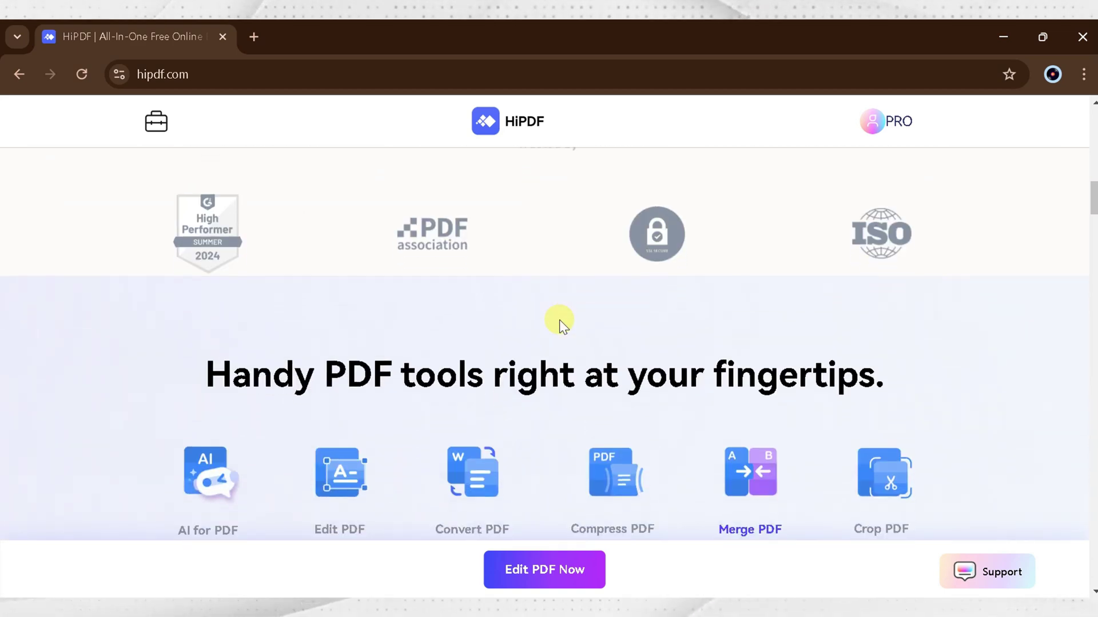
scroll(559, 325, down, 2)
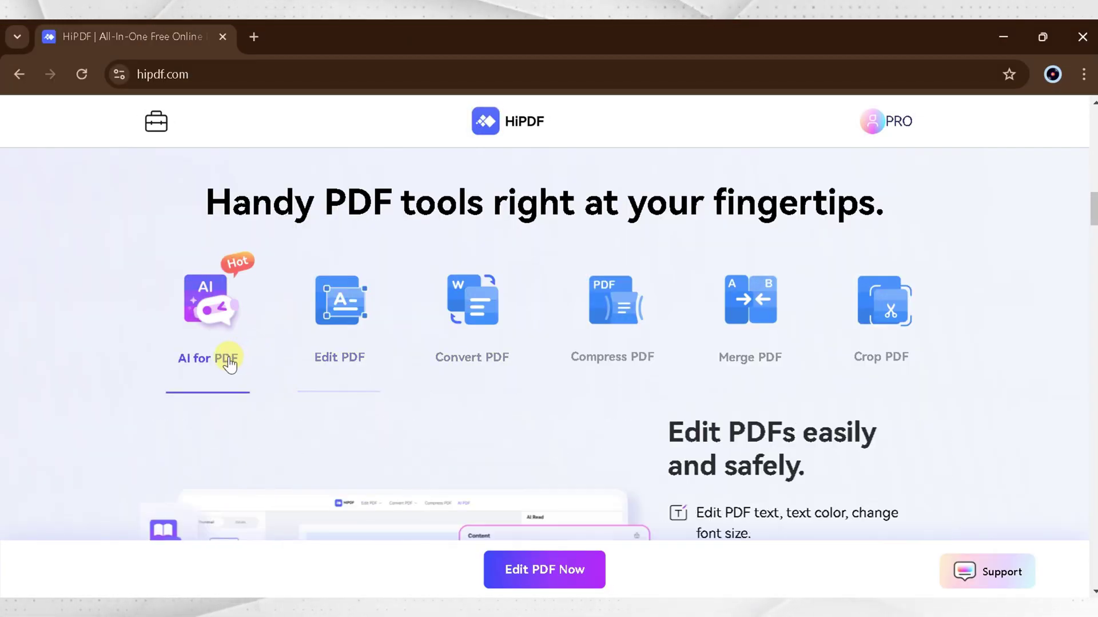
click(340, 369)
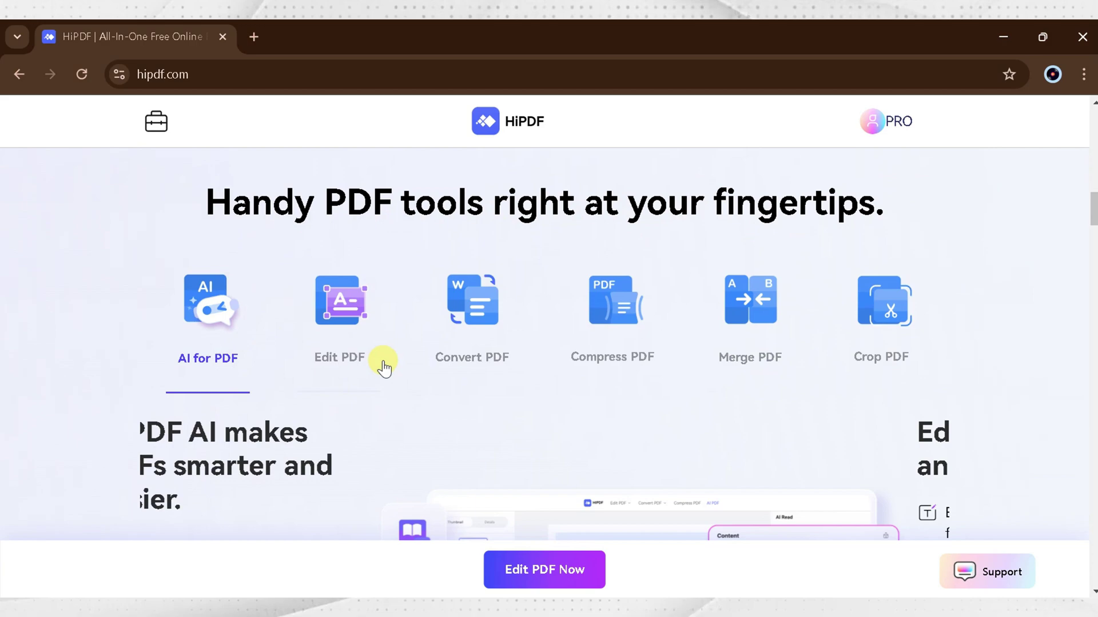
click(454, 361)
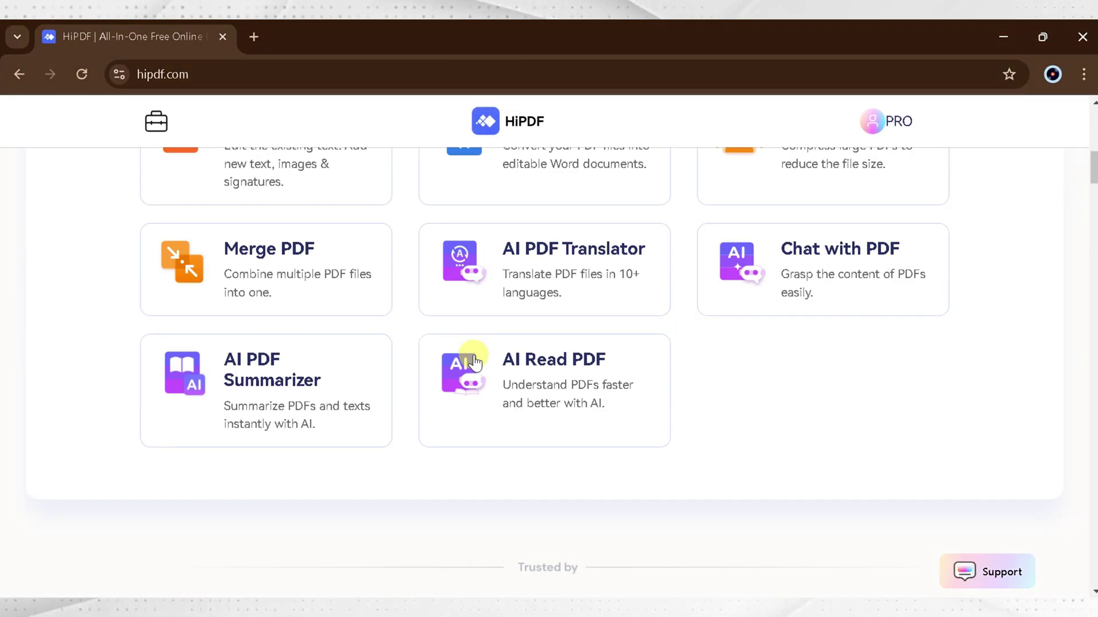
scroll(473, 361, up, 4)
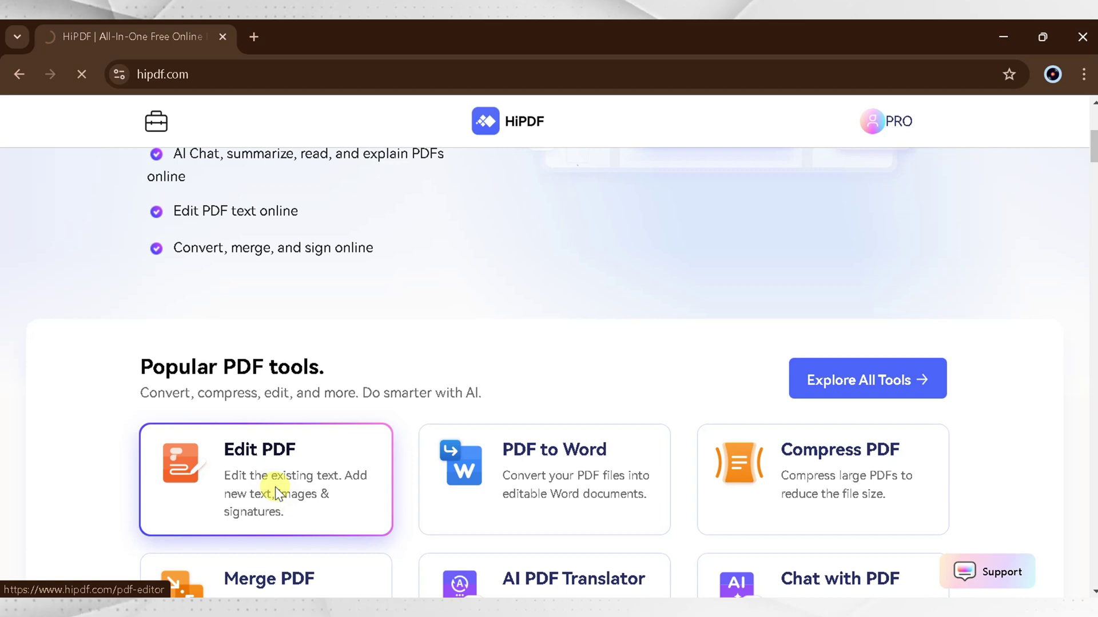
- Upload the 'technology and techniques' PDF from Downloads into HiPDF's Edit PDF tool
click(336, 466)
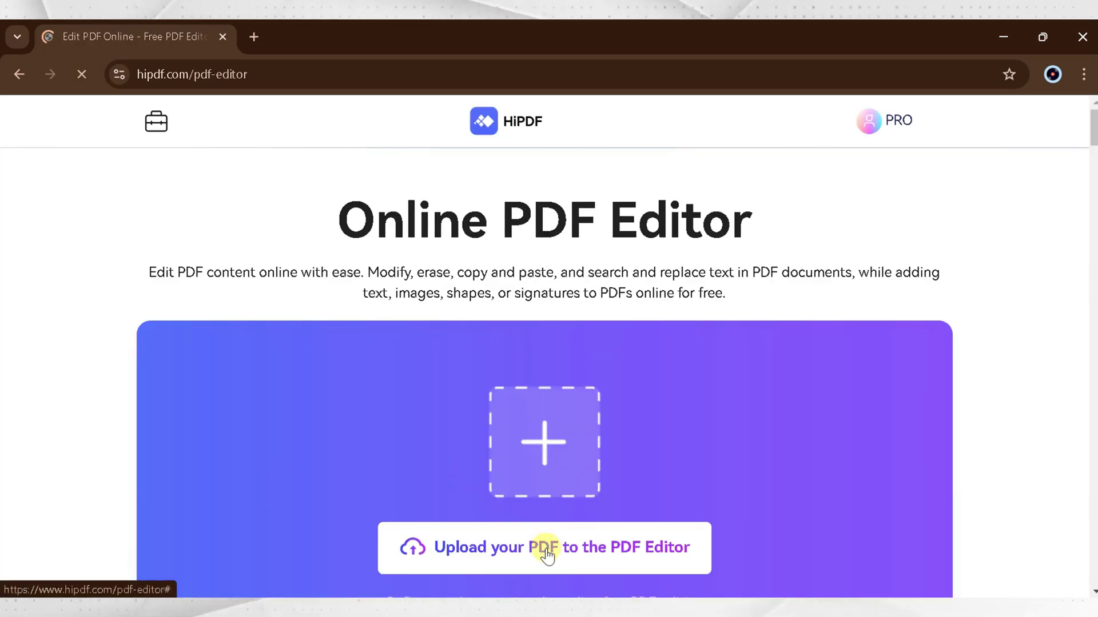
click(547, 548)
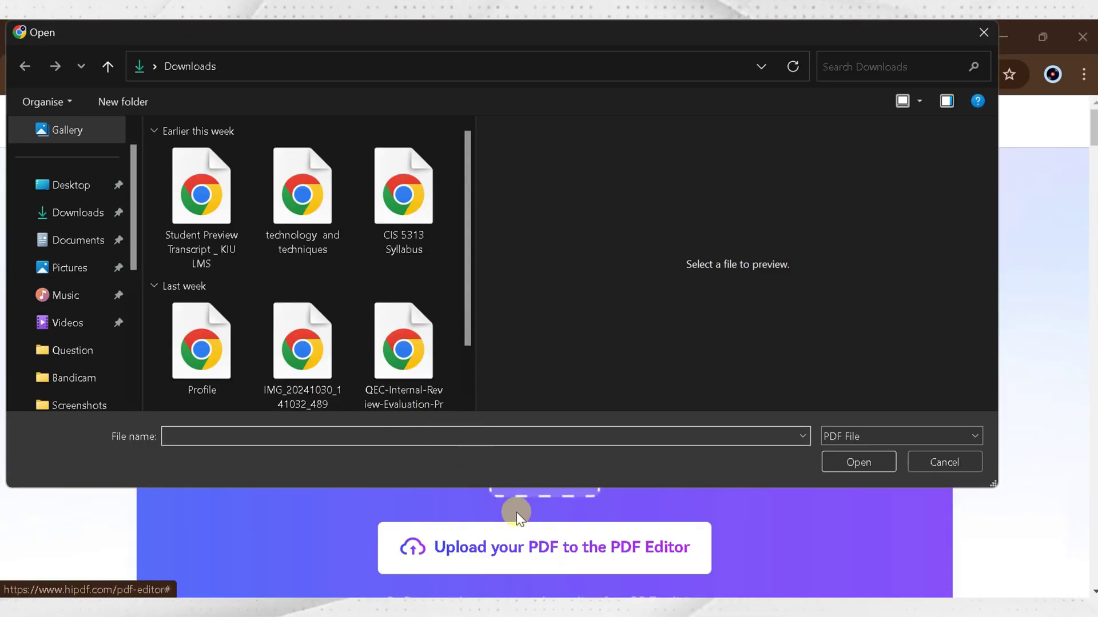
click(287, 201)
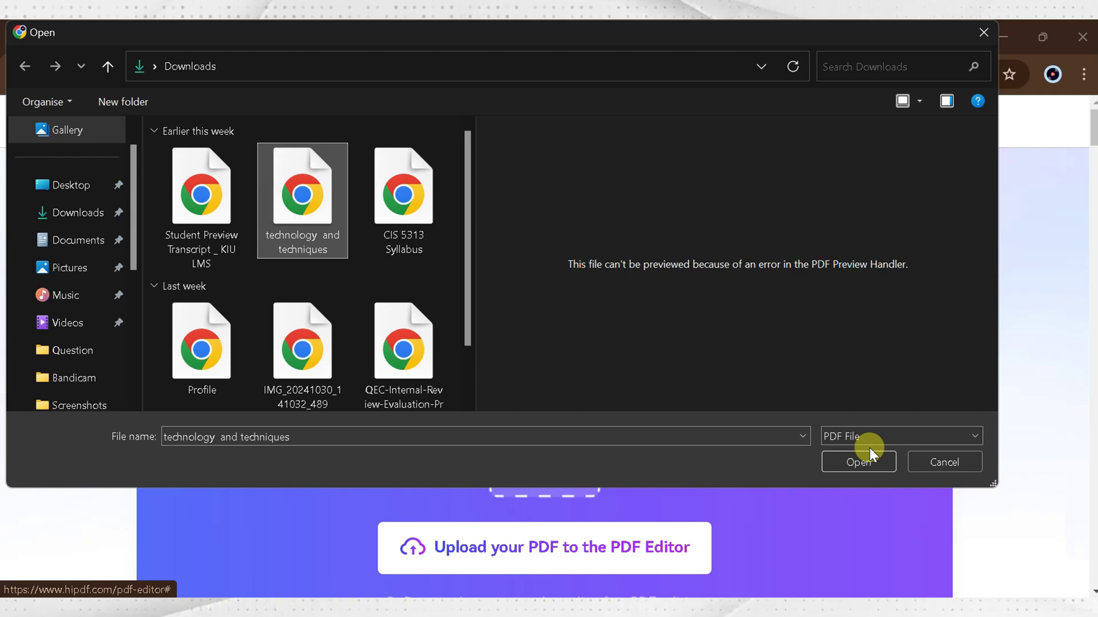
click(859, 460)
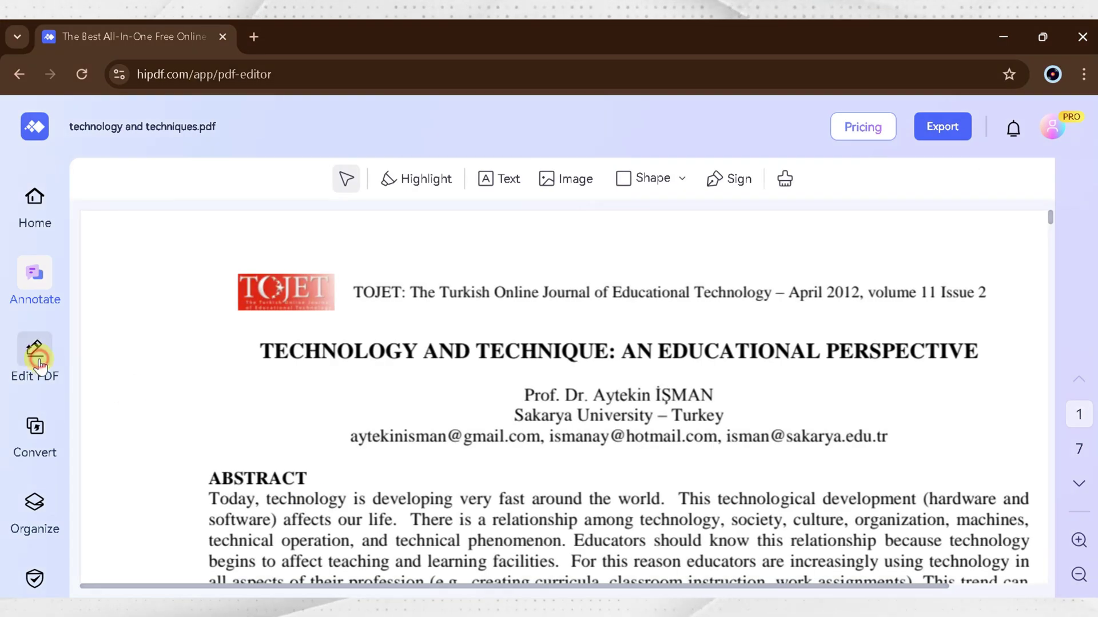
- Add a new blank line for an email below the authors' email addresses
click(40, 365)
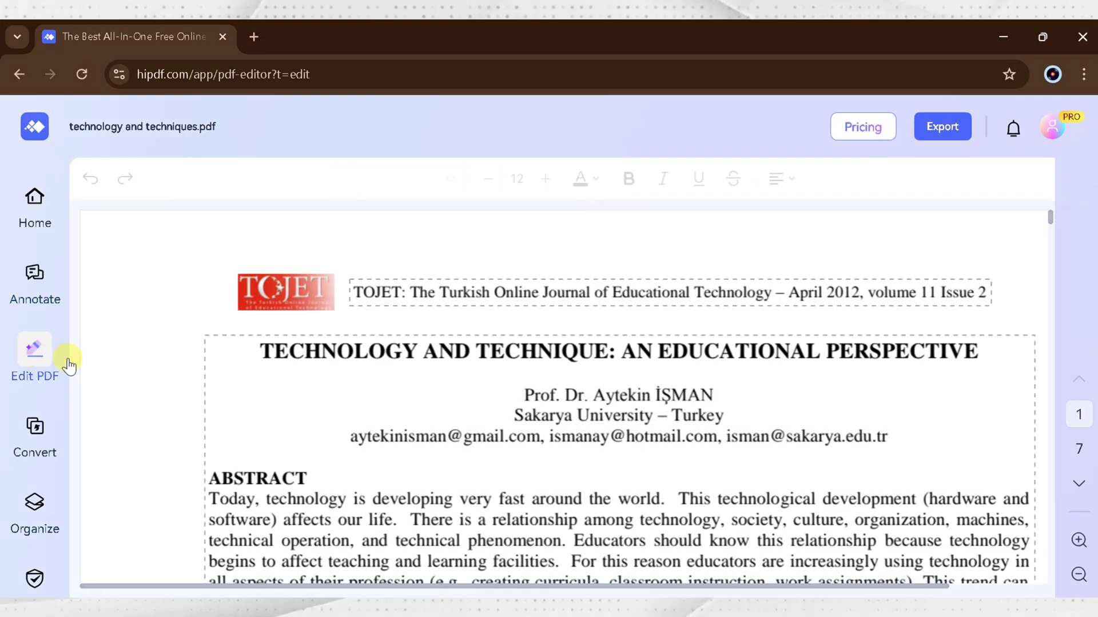
click(908, 433)
key(Return)
key(Return)
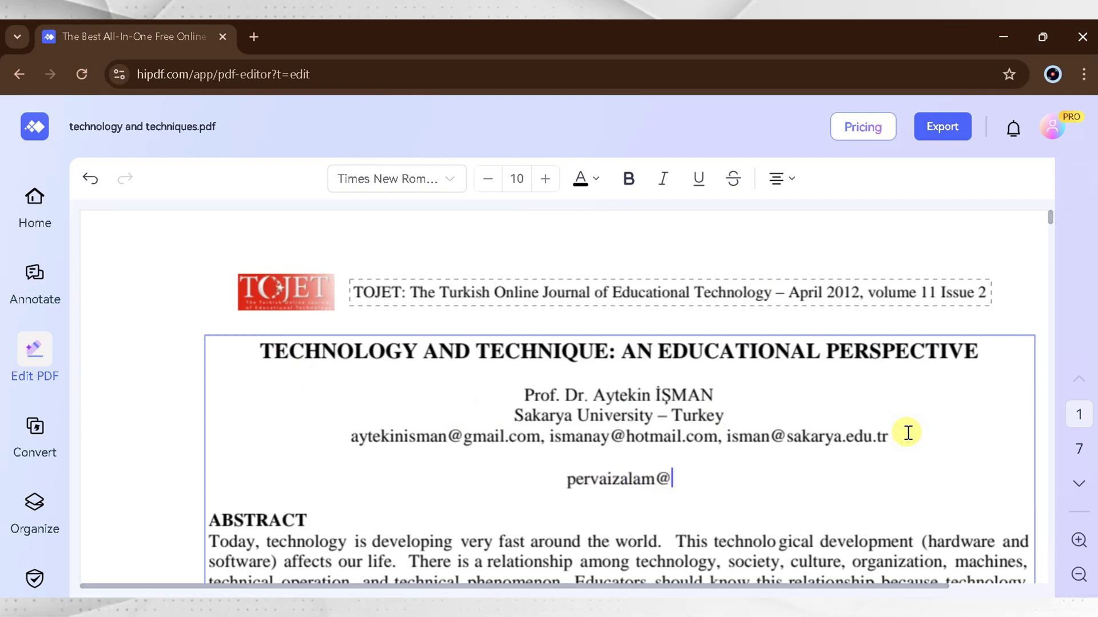
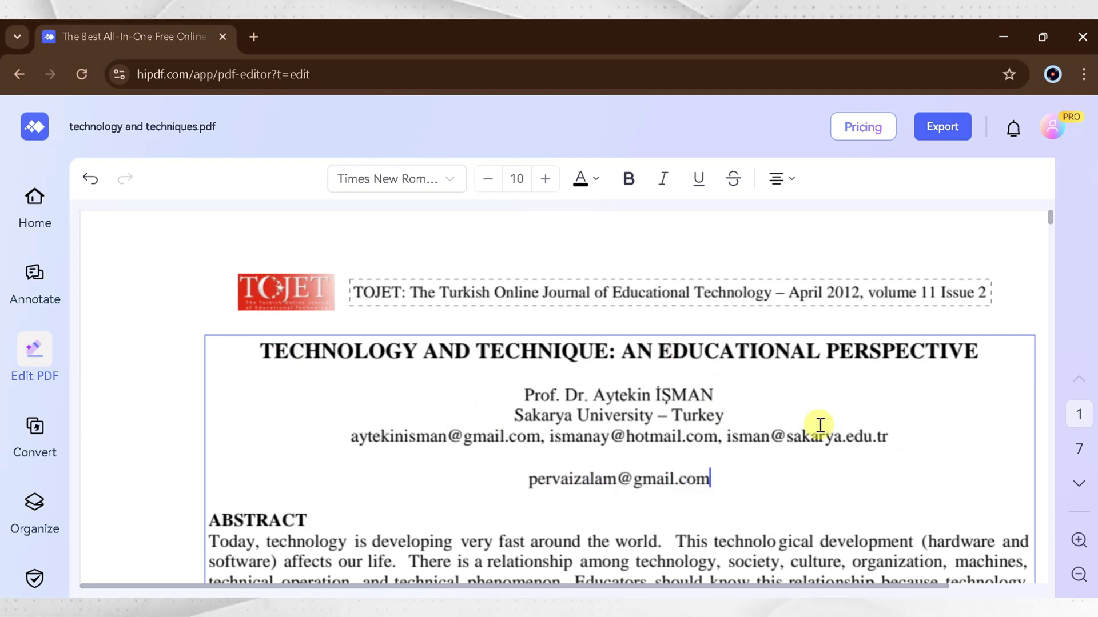
- Export the edited PDF, view the downloaded copy, then close its tab
click(189, 270)
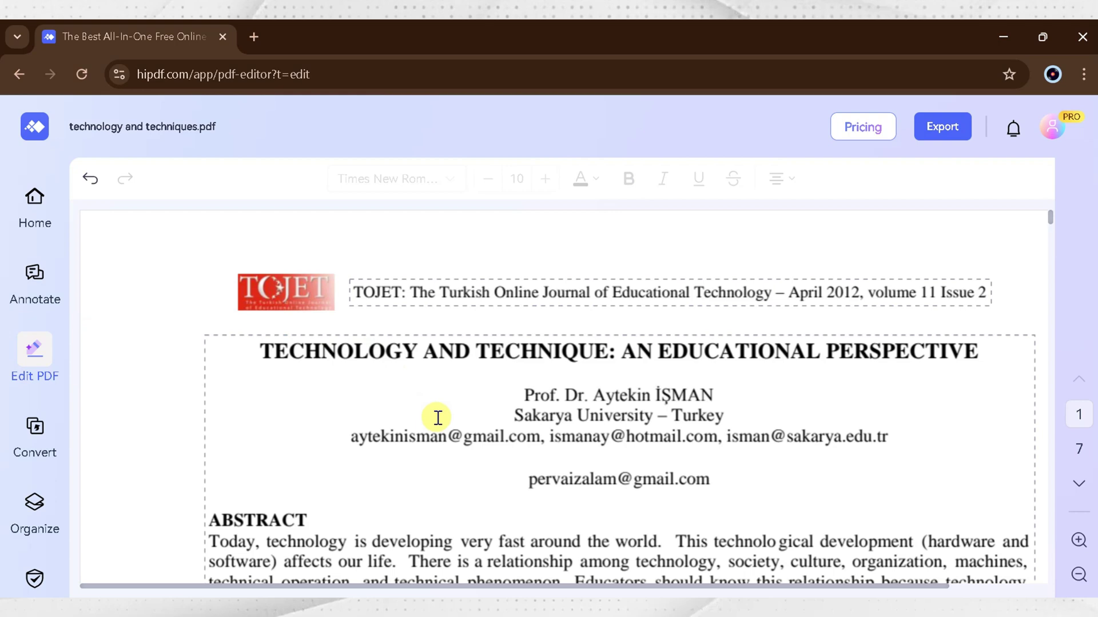
scroll(438, 418, down, 2)
scroll(737, 355, up, 2)
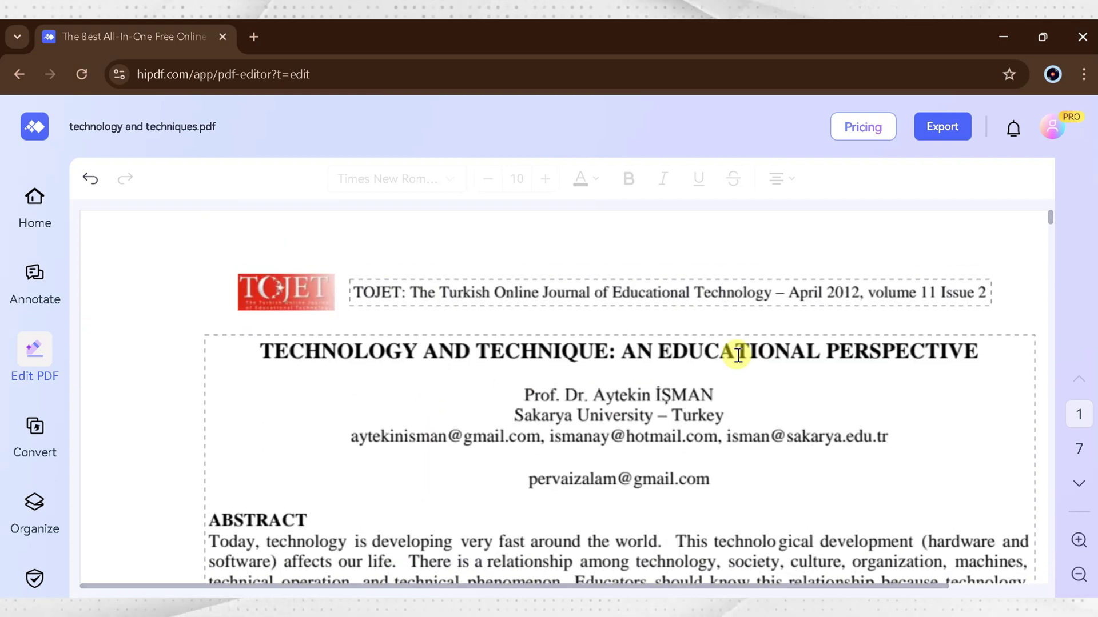
click(961, 128)
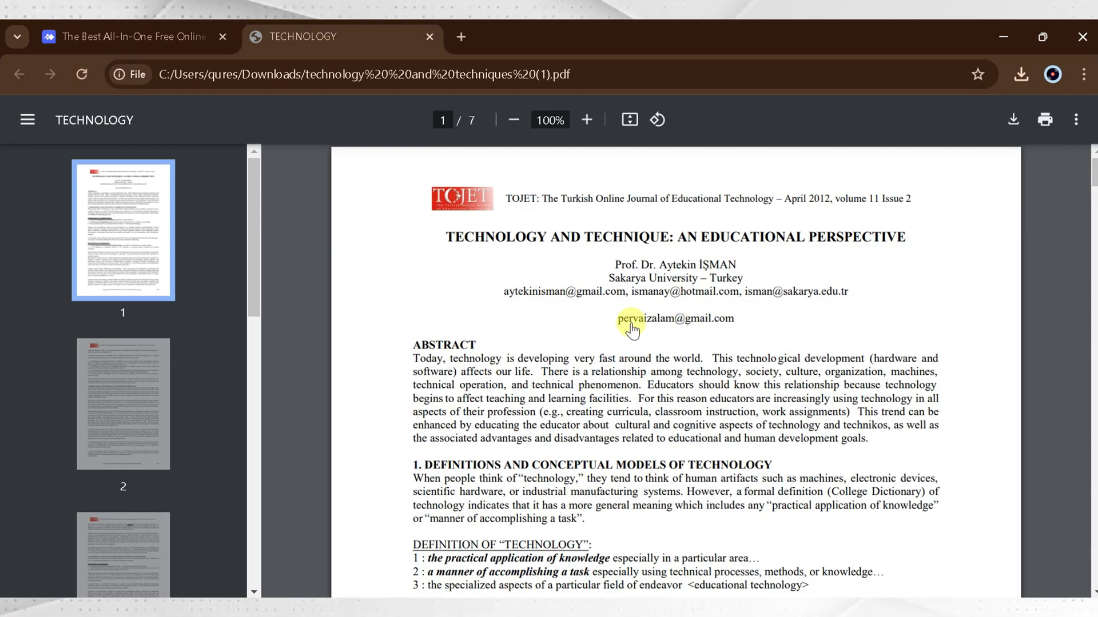
click(431, 39)
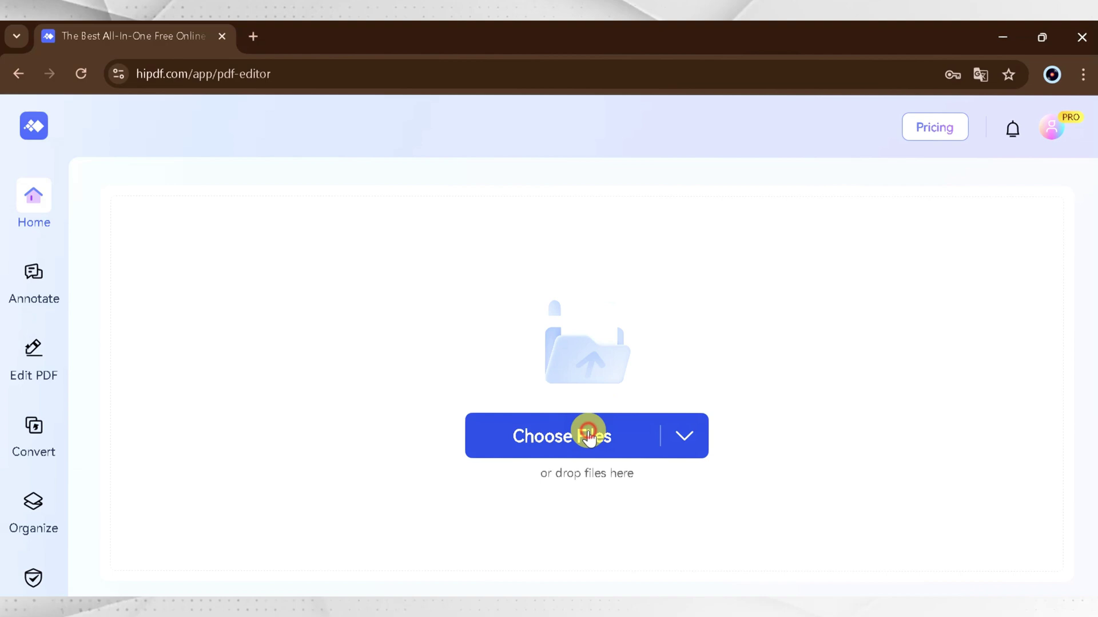
- Reopen 'technology and techniques' and highlight the second author email address in yellow
click(589, 434)
scroll(358, 427, down, 2)
click(400, 435)
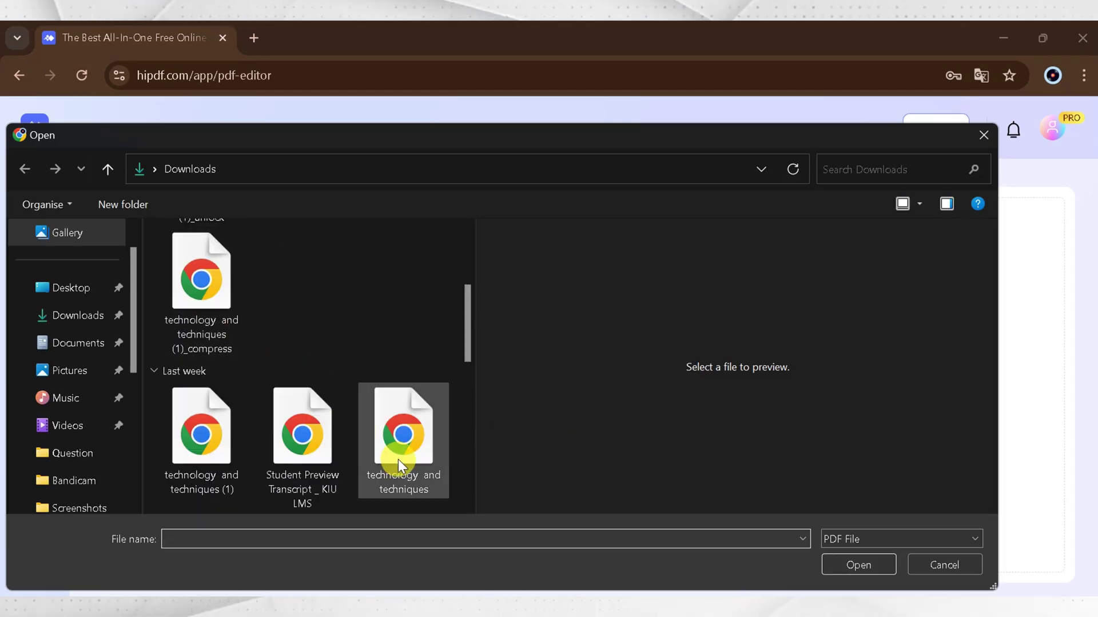
click(887, 568)
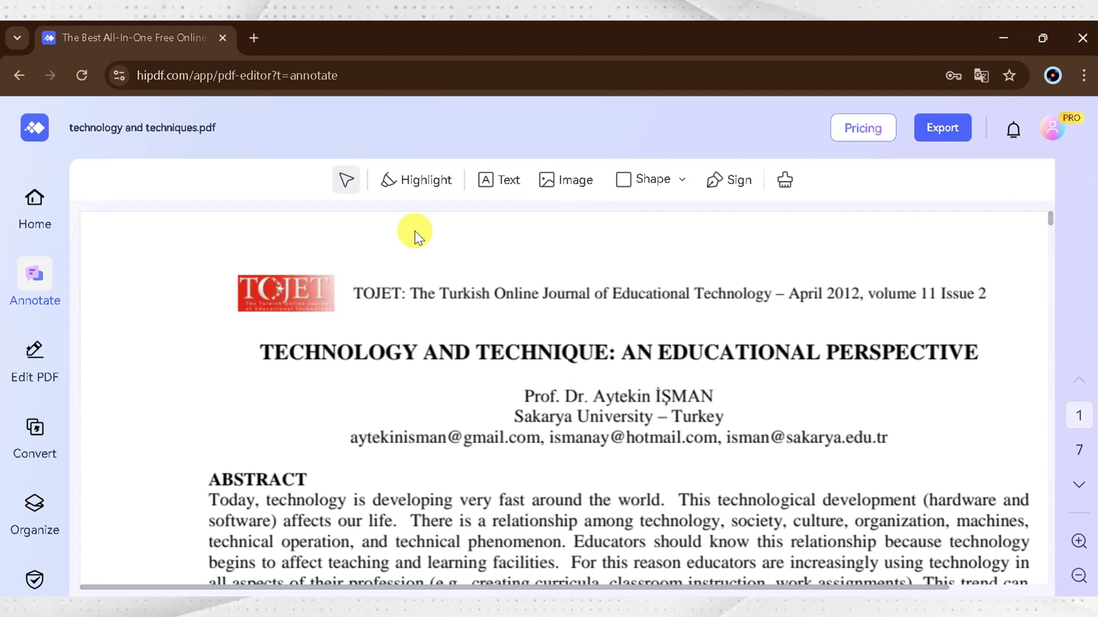
click(408, 185)
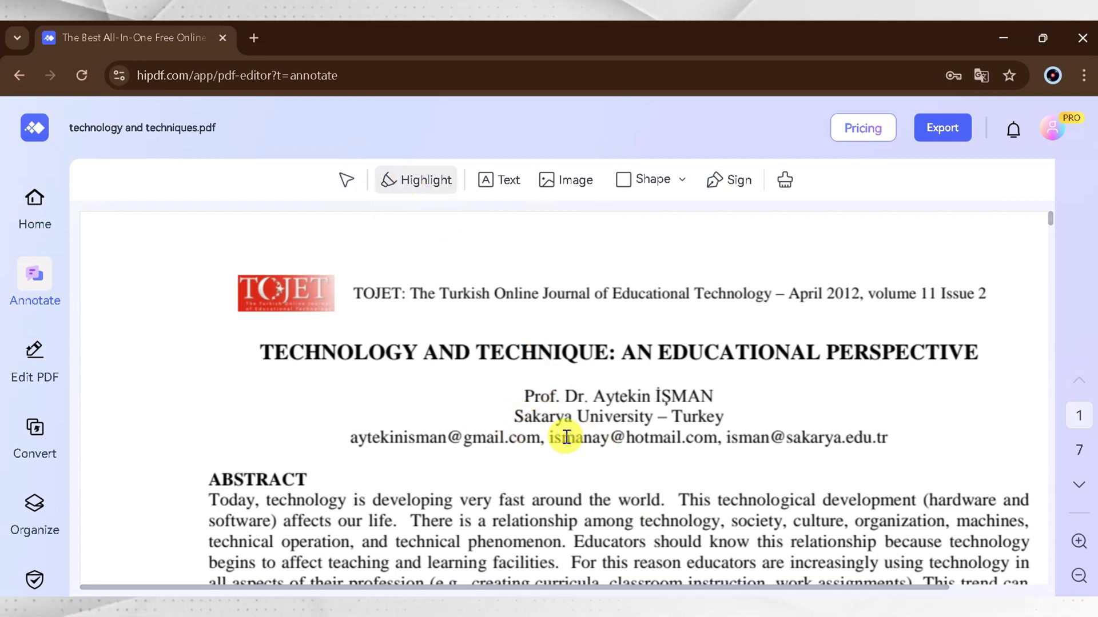
mouse_move(547, 437)
mouse_down()
mouse_move(647, 455)
mouse_move(711, 447)
mouse_up()
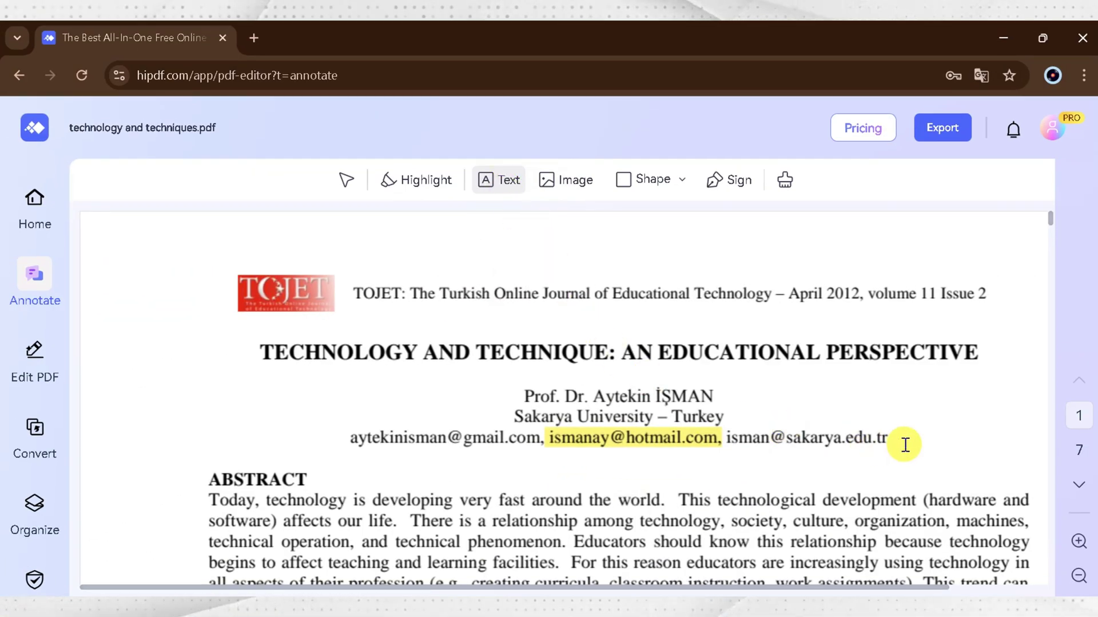
- Add a text annotation with the extra email beneath the author emails, sized 12pt
click(905, 444)
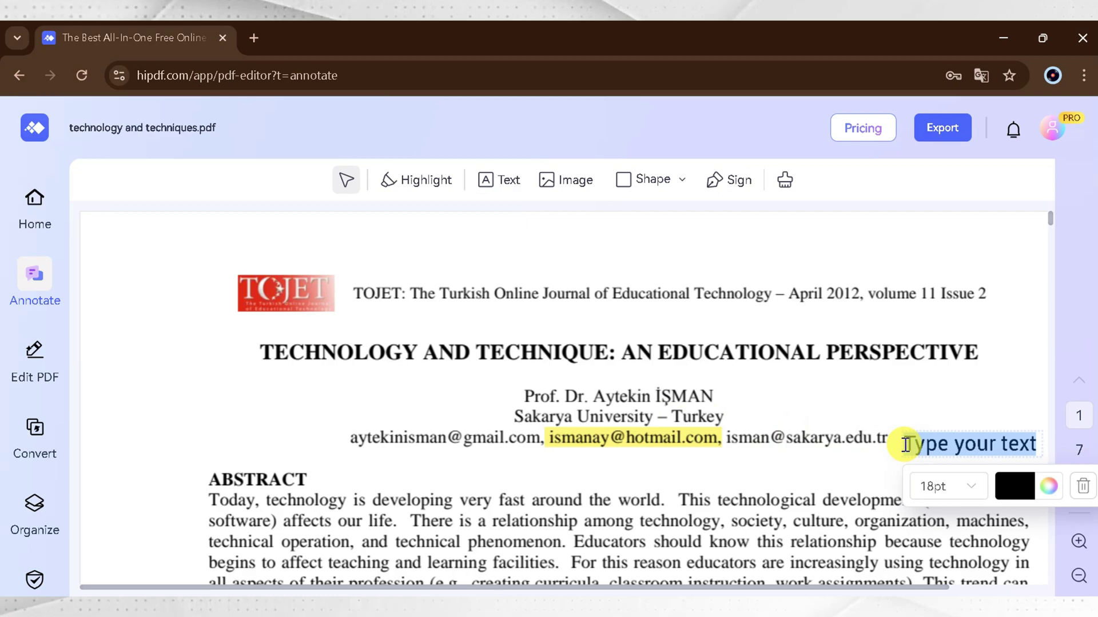
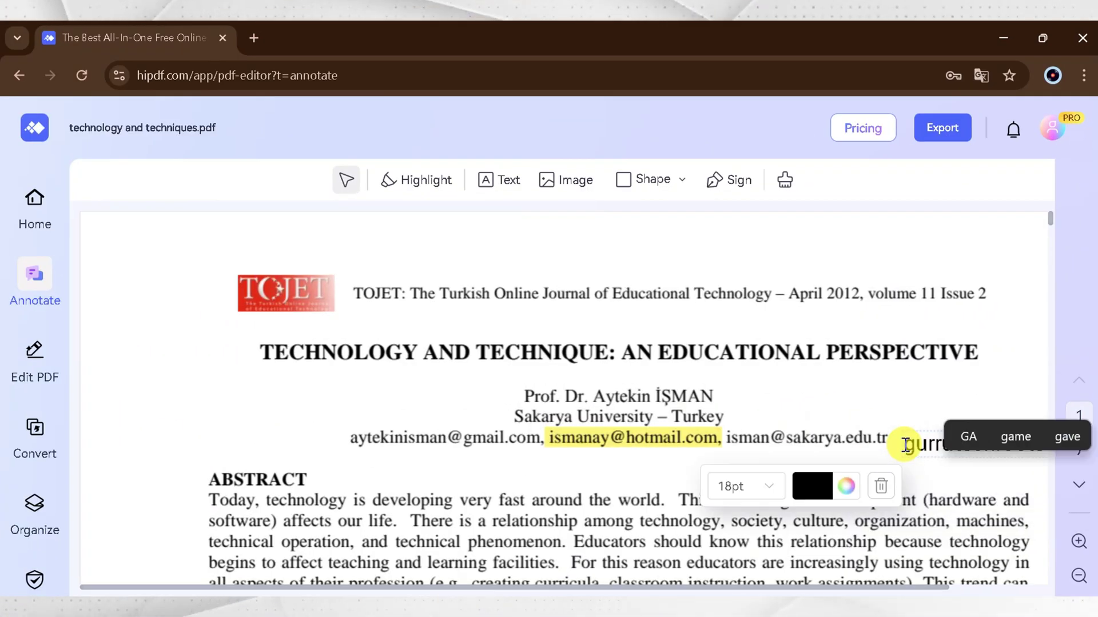
mouse_move(924, 445)
mouse_down()
mouse_move(497, 476)
mouse_move(494, 465)
mouse_up()
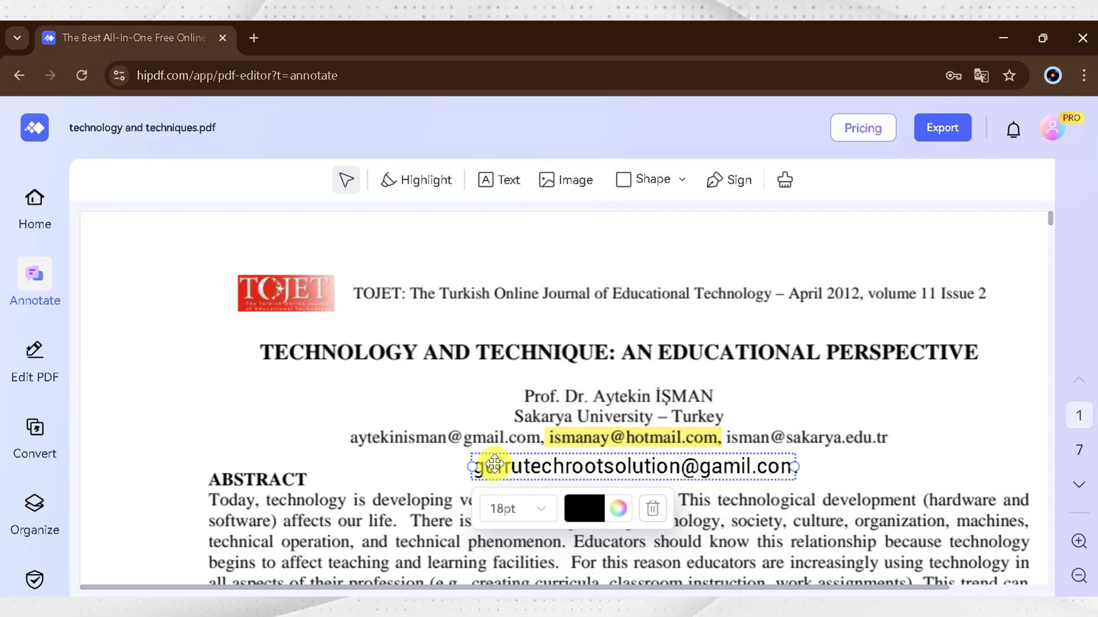
double_click(558, 470)
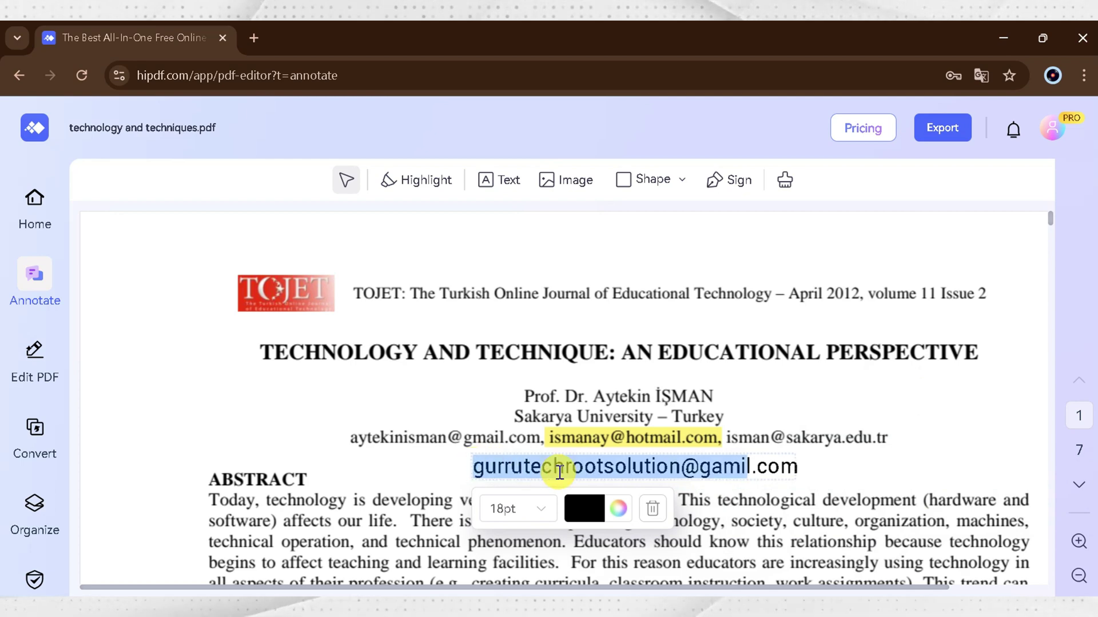
click(541, 511)
click(517, 307)
click(904, 410)
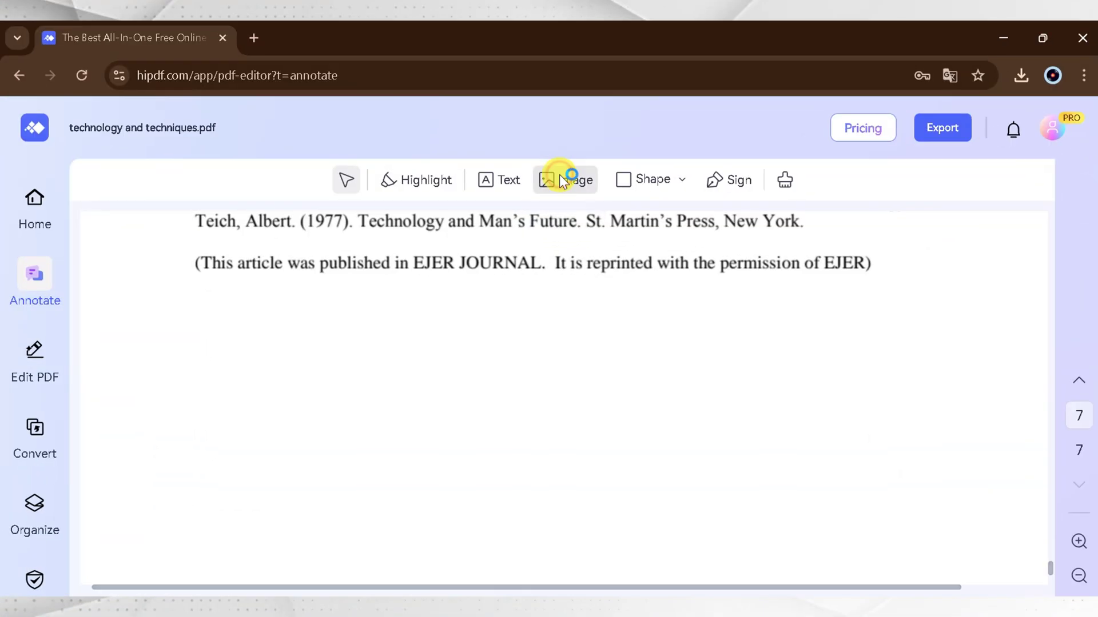
- Insert the Wondershare HiPDF logo image from Downloads onto page 7
click(560, 180)
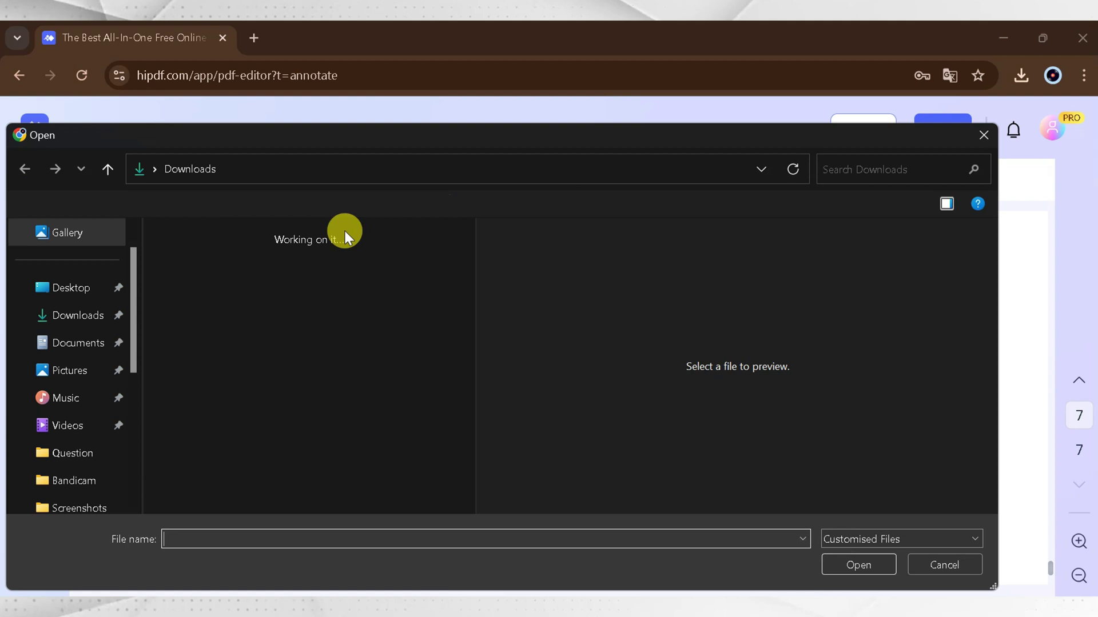
click(213, 293)
click(862, 561)
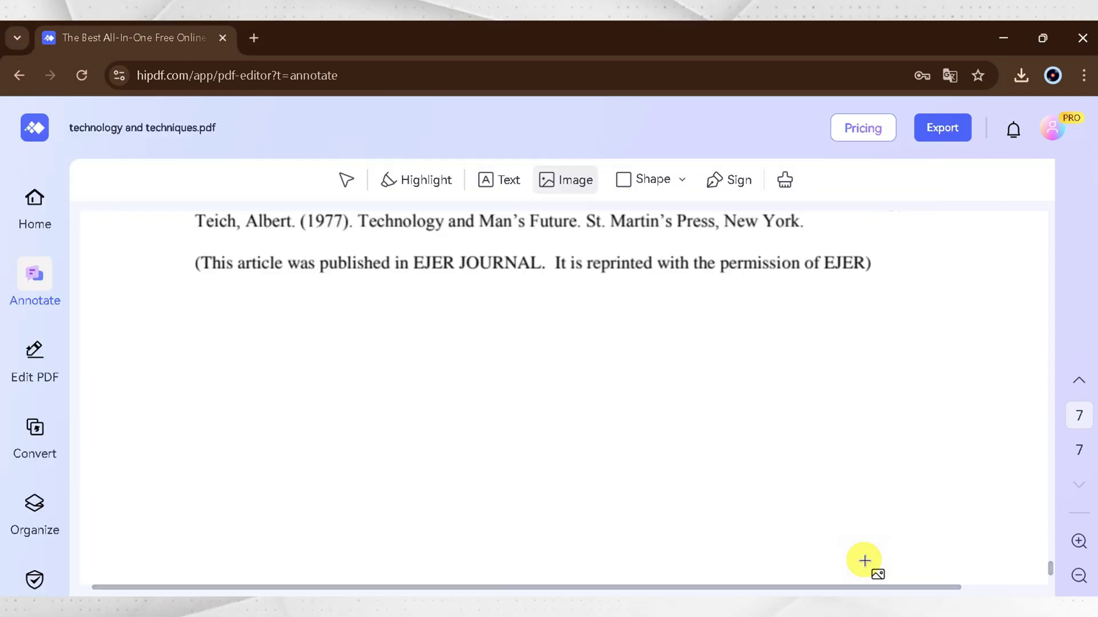
click(426, 365)
- Move the logo below the closing publication note and shrink it from top and bottom
drag(462, 363, 523, 419)
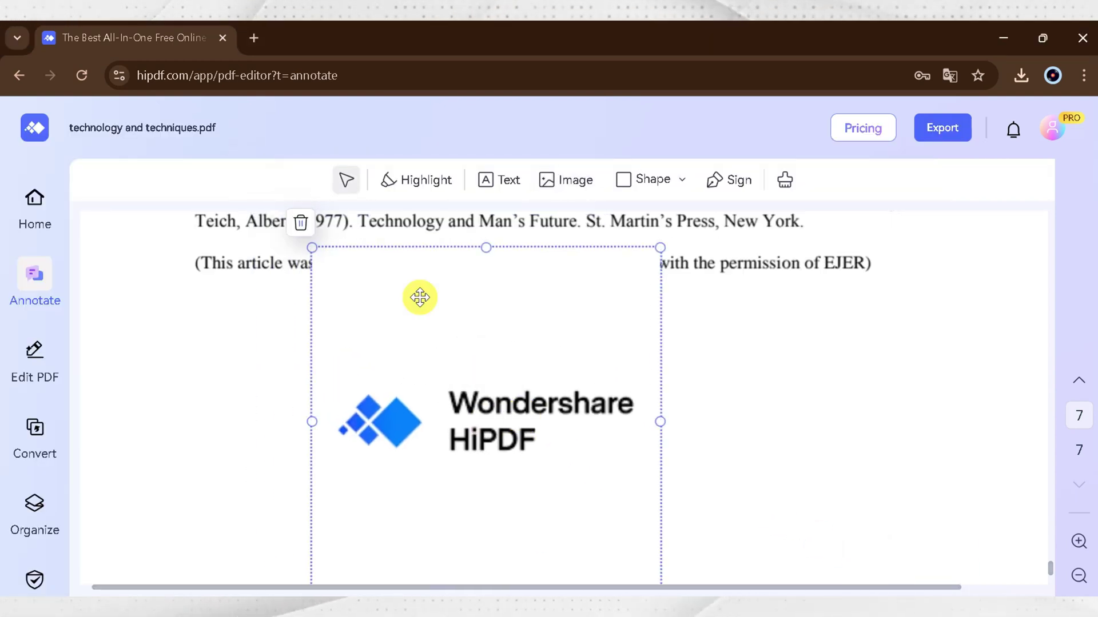
mouse_move(485, 251)
mouse_down()
mouse_move(486, 431)
mouse_move(490, 392)
mouse_up()
drag(489, 527, 497, 487)
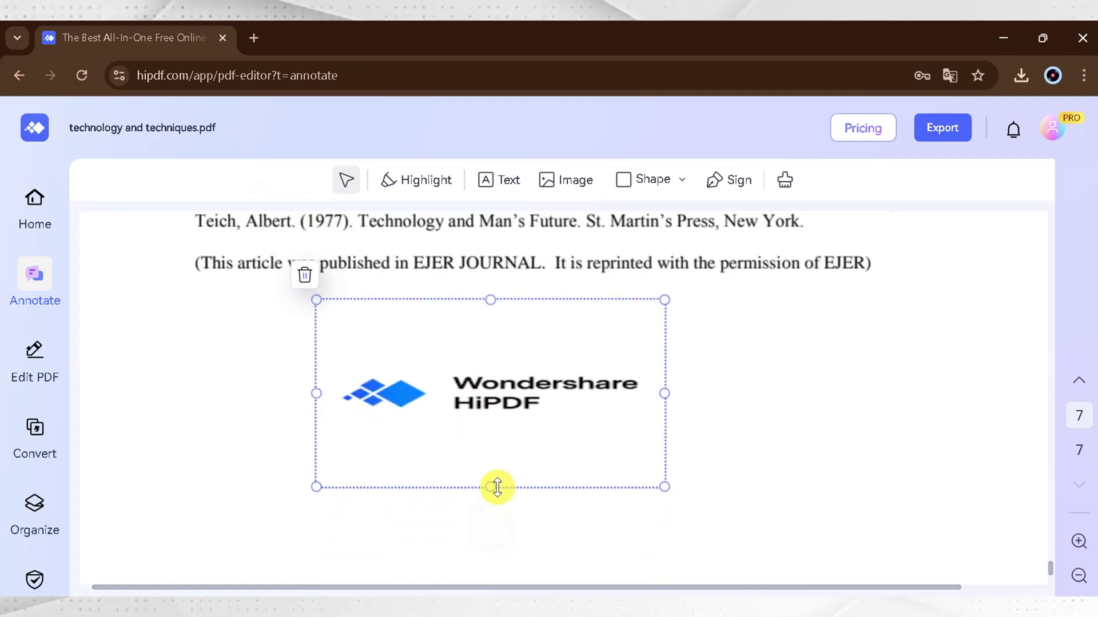
- Open the Abstract Theme Invoice template from HiPDF's full template collection for editing
click(796, 451)
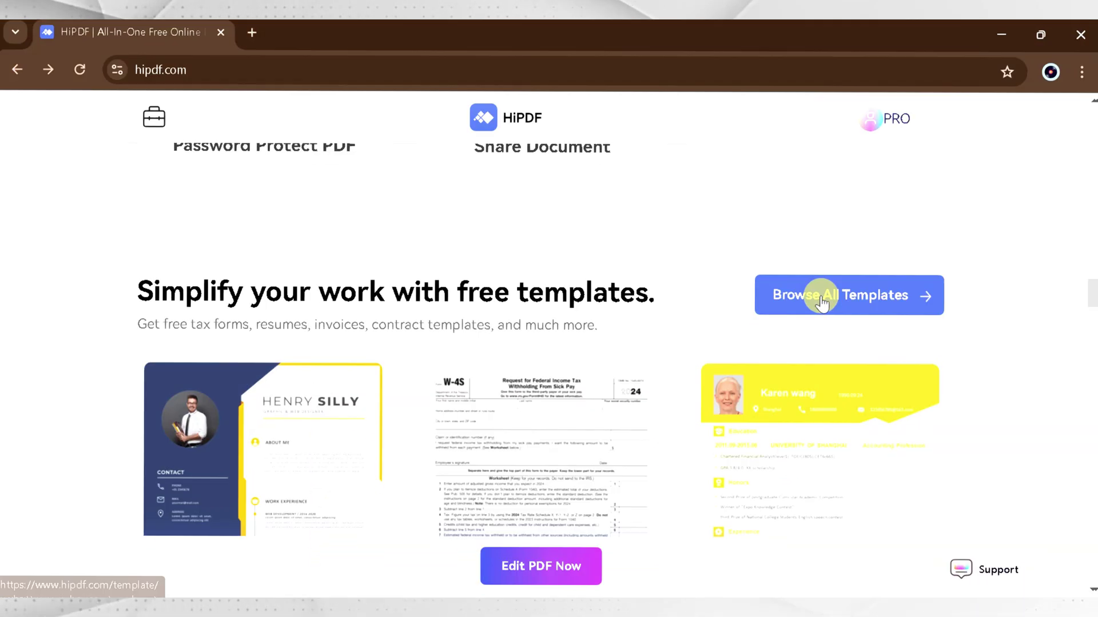
click(823, 299)
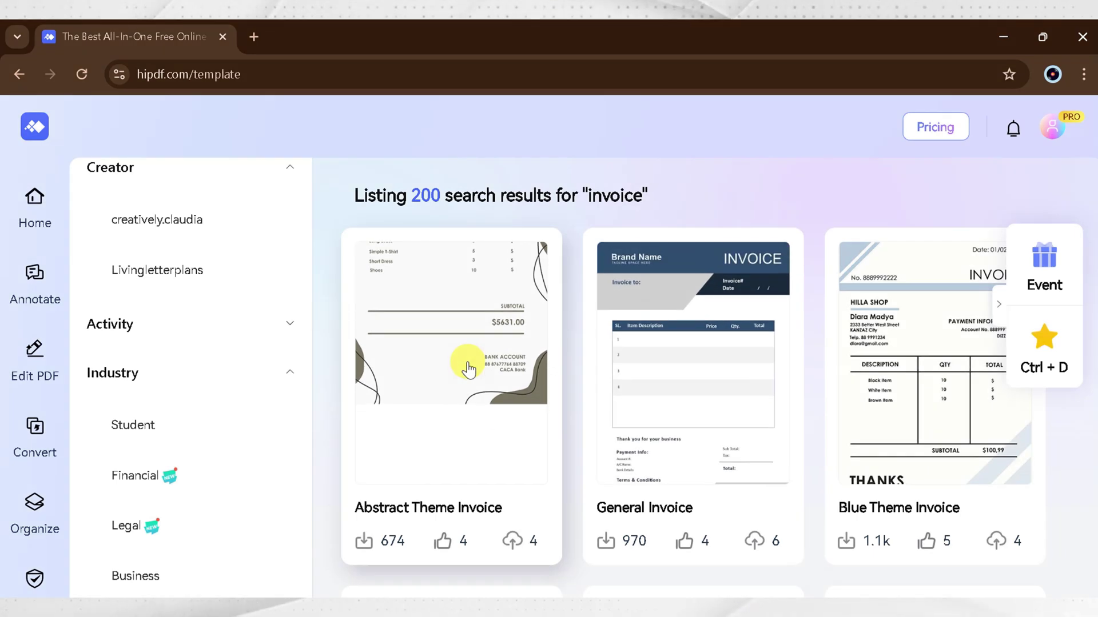
click(469, 370)
click(685, 365)
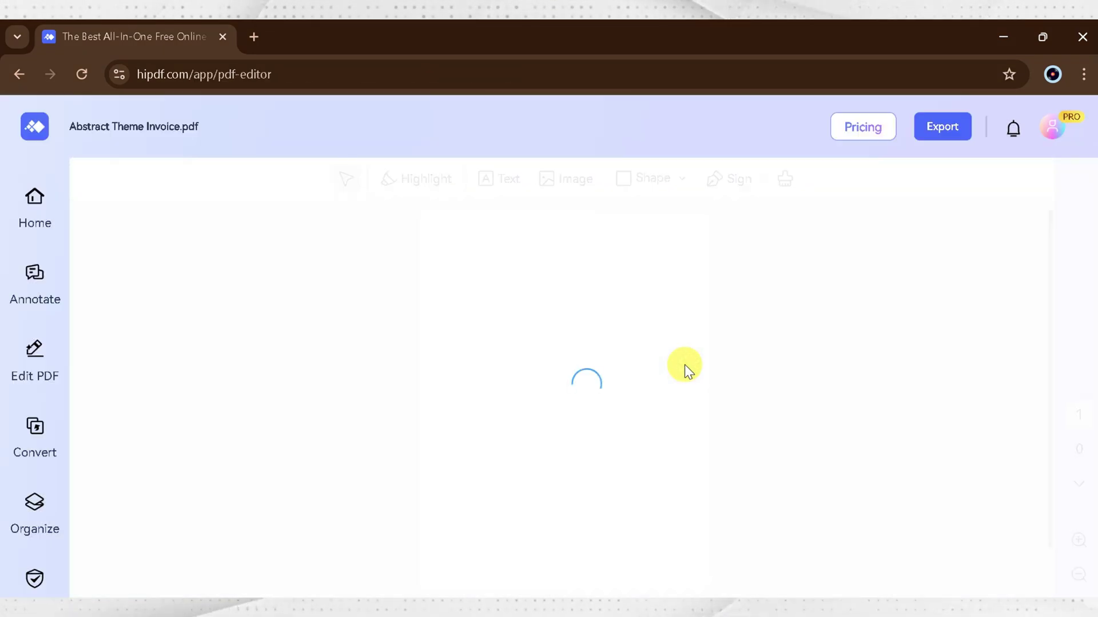
- Change the due date to 13 november 2024 and replace 'Milleani Sr.' with 'gurru tech solution'
key(BackSpace)
key(BackSpace)
text(13 november)
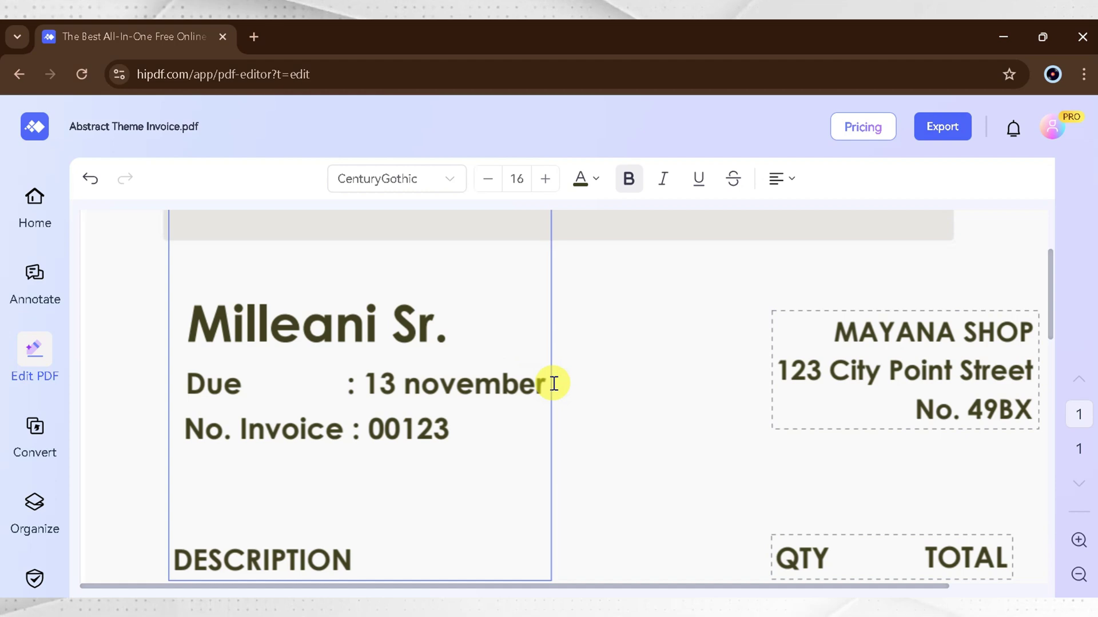
text( 2024)
scroll(658, 432, down, 5)
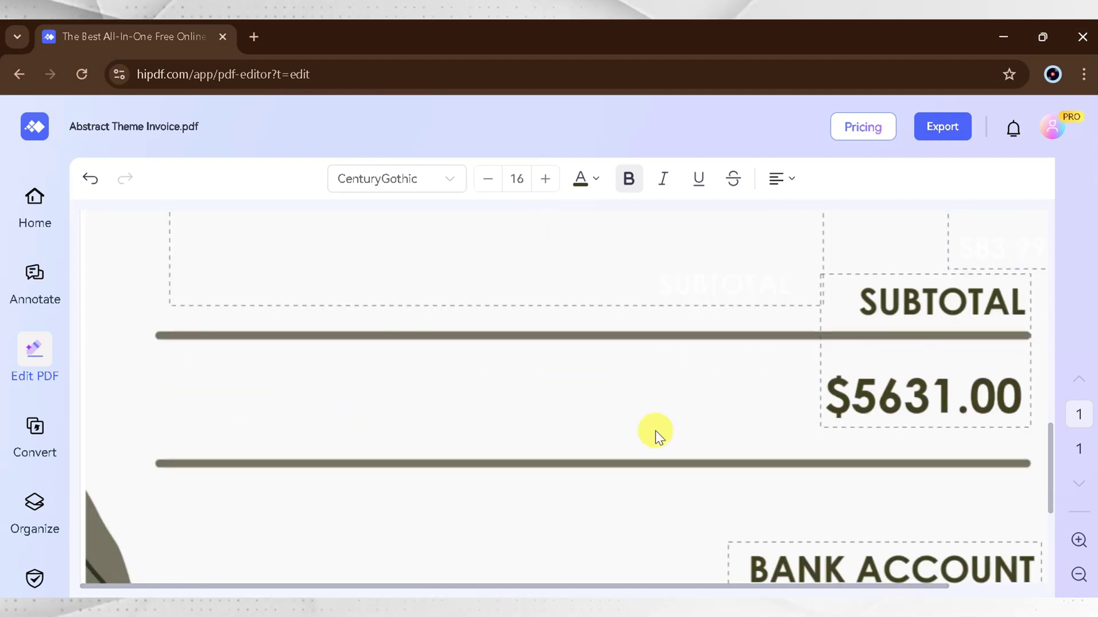
scroll(658, 432, up, 3)
scroll(657, 433, up, 3)
click(365, 342)
key(BackSpace)
key(BackSpace)
key(BackSpace)
key(BackSpace)
key(BackSpace)
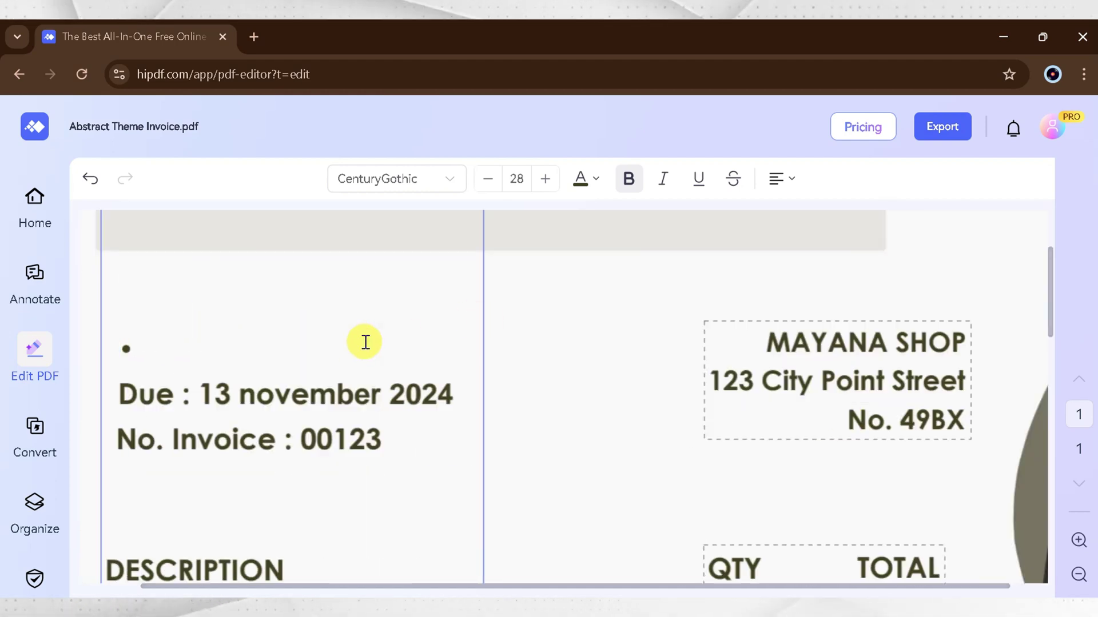
text(gurru tech solution)
- Reduce the 'gurru tech solution' heading's font size and export the invoice
shift+click(179, 359)
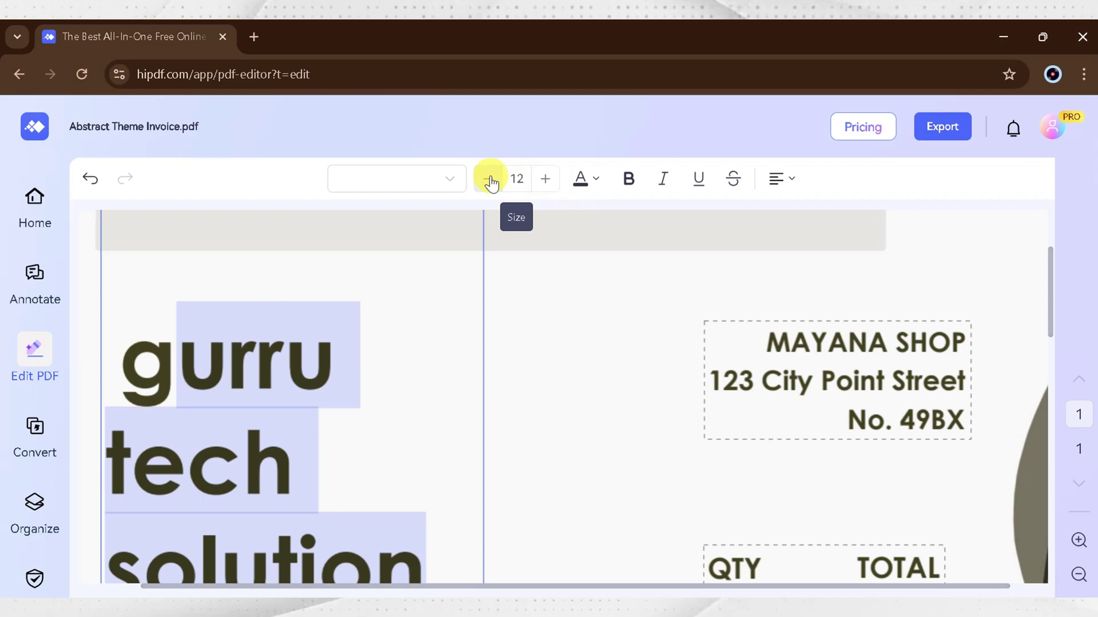
click(551, 336)
click(941, 126)
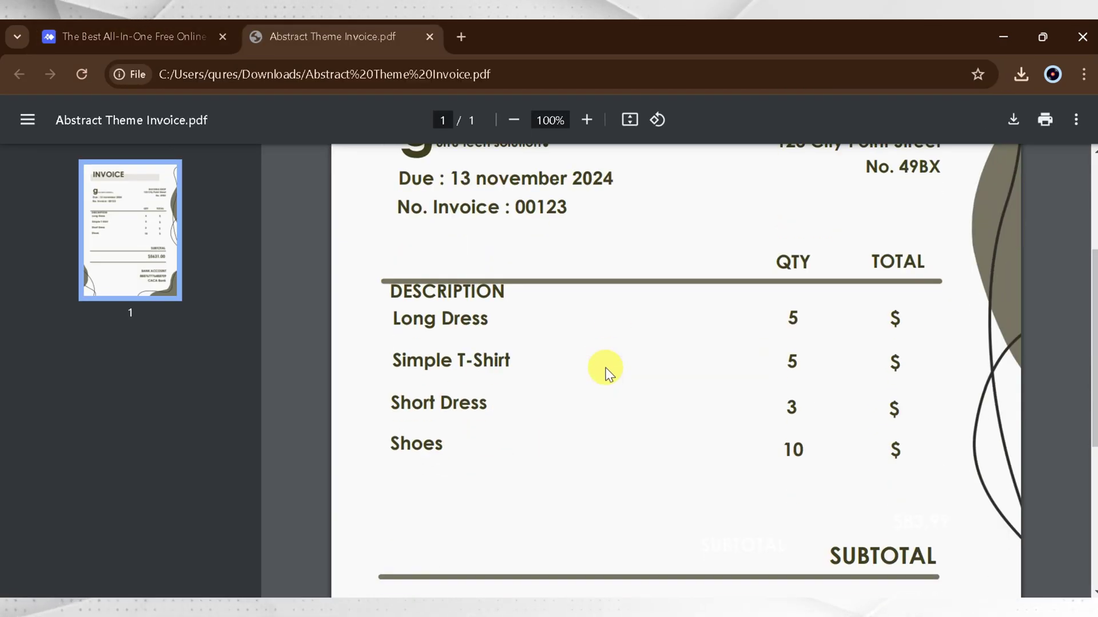
scroll(497, 312, down, 1)
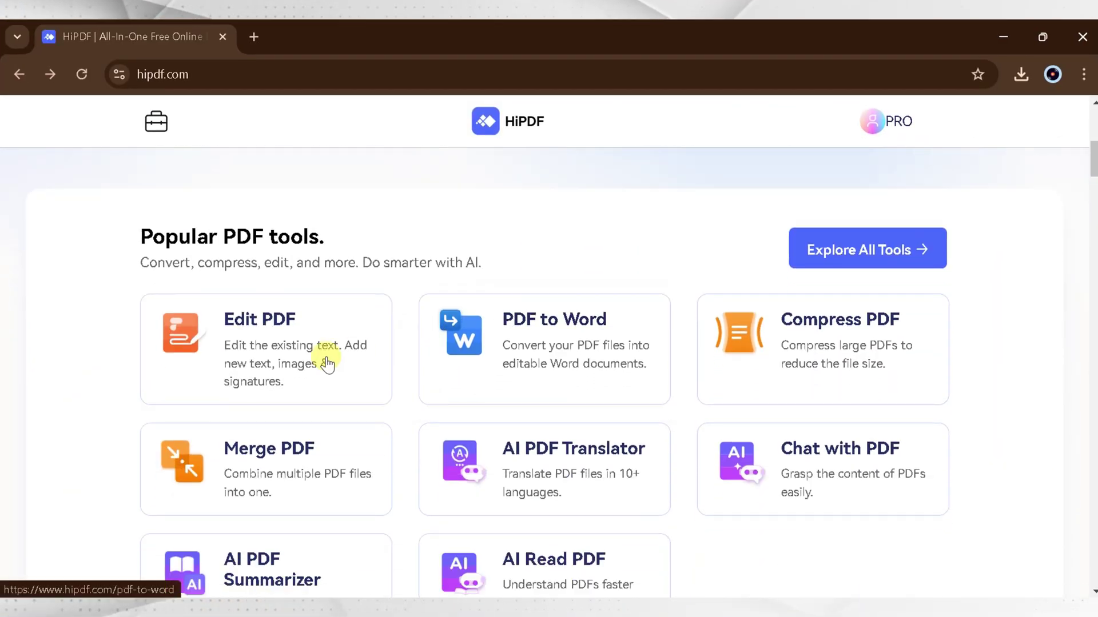
- Upload 'technology and techniques' from Downloads into HiPDF's PDF to Word converter
click(539, 341)
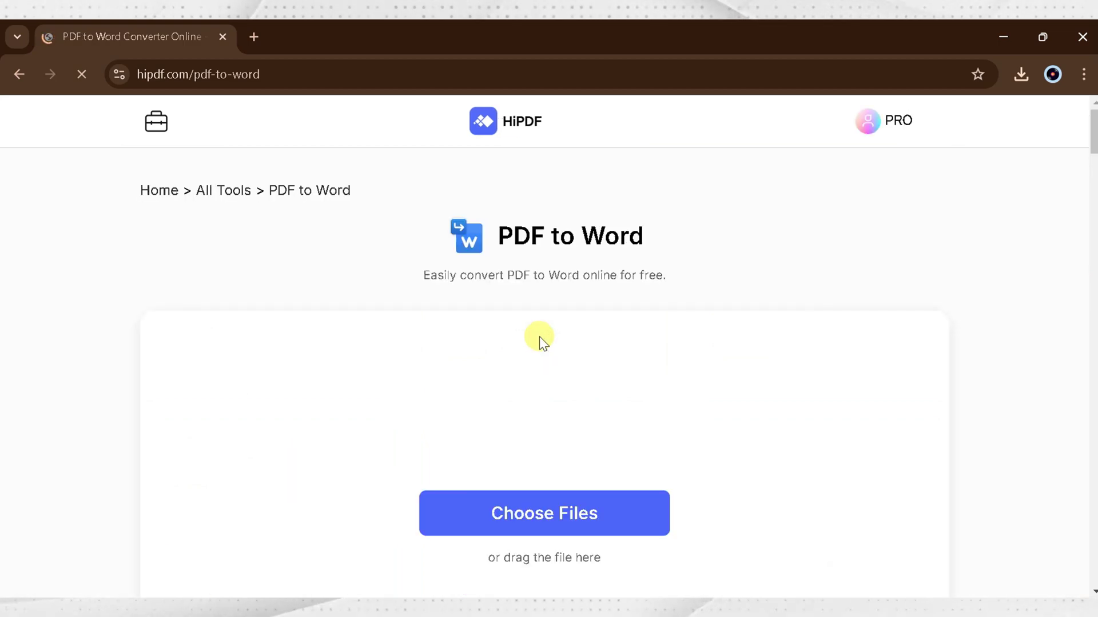
scroll(539, 336, down, 1)
click(536, 460)
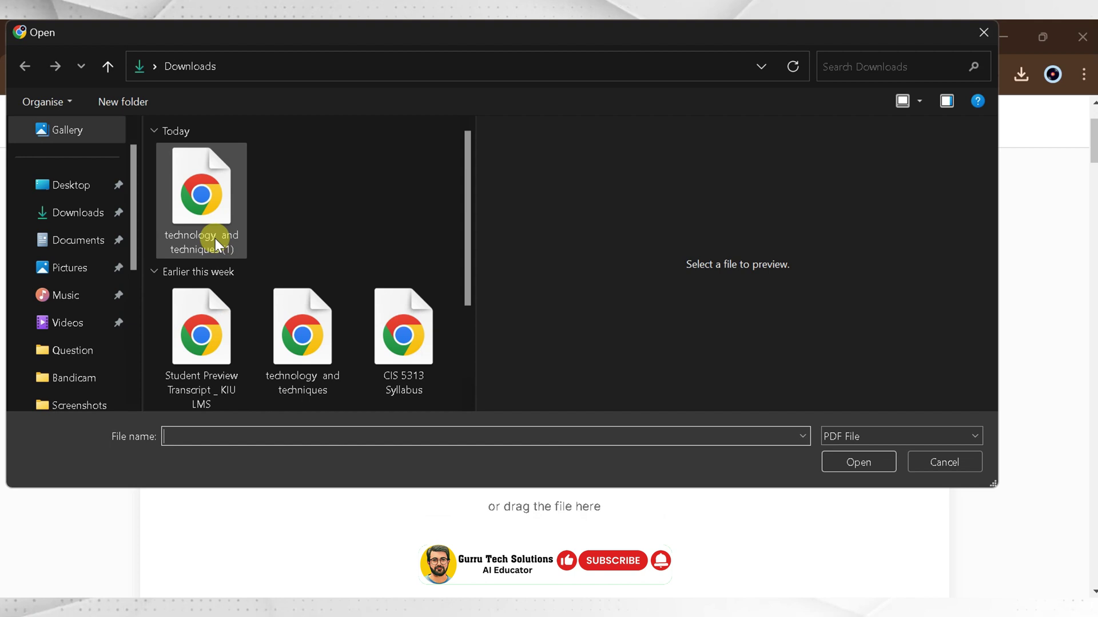
click(302, 334)
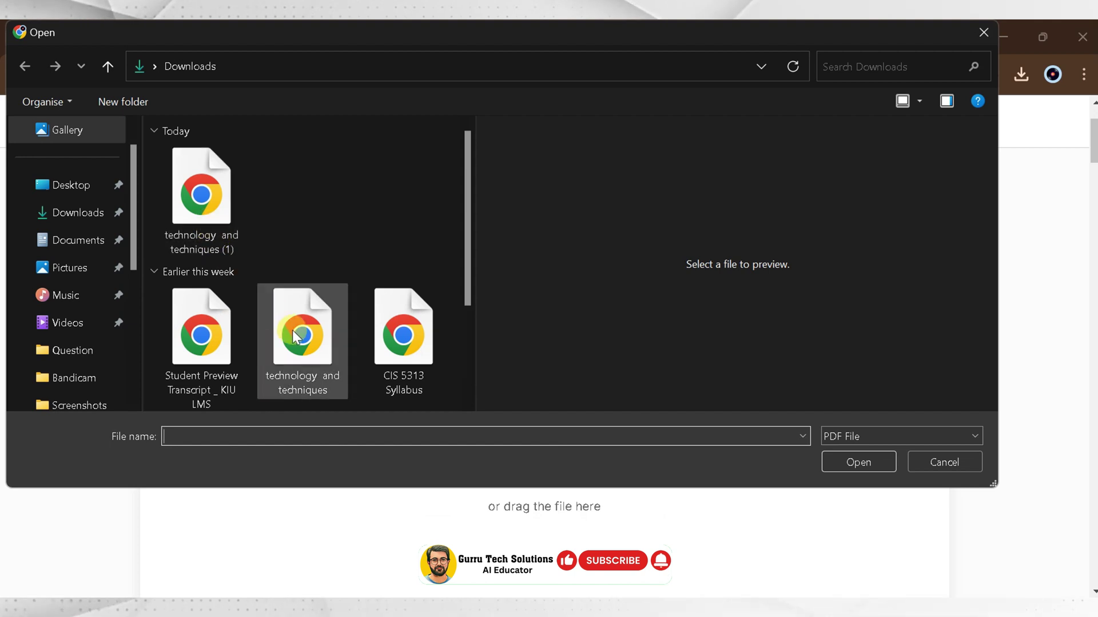
click(841, 461)
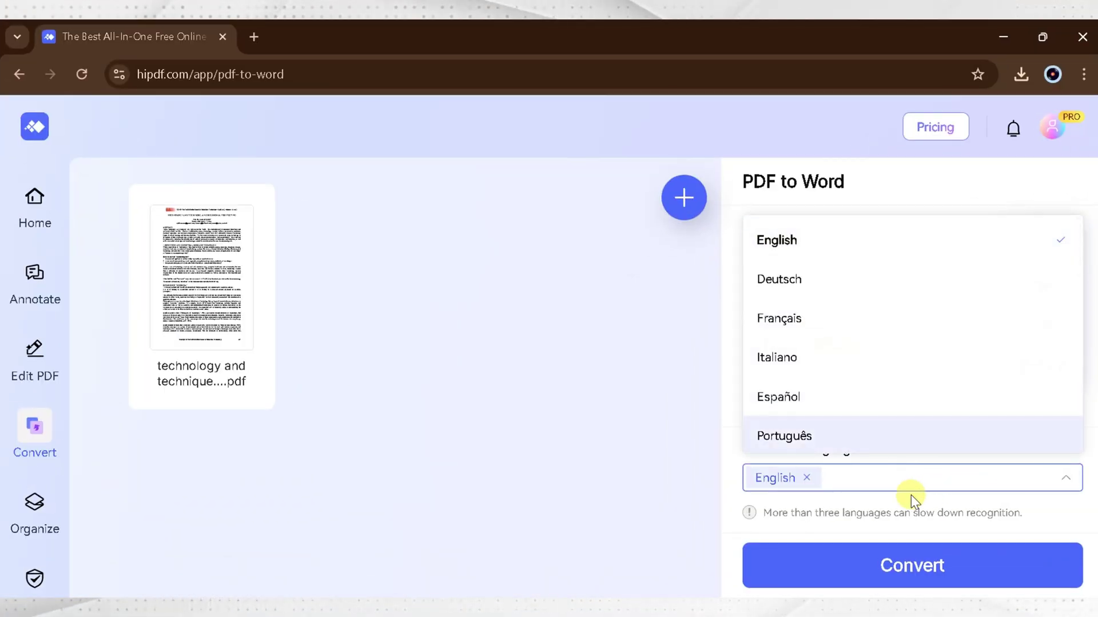
- Convert the PDF to Word, download the DOCX, and dismiss Word's Product Activation notice
click(851, 569)
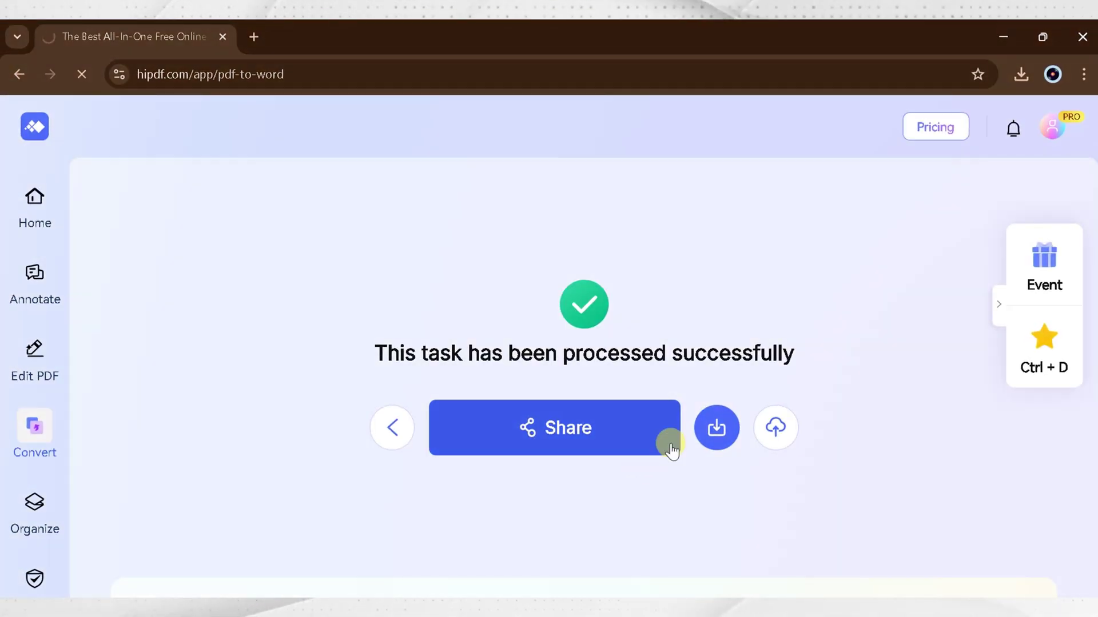
click(715, 428)
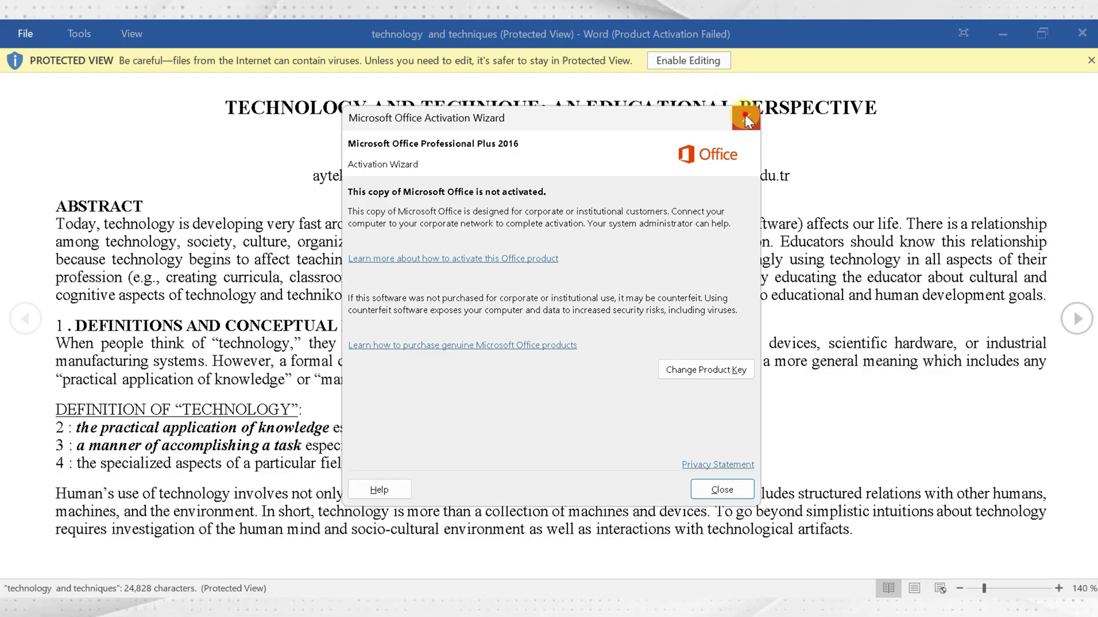
click(745, 121)
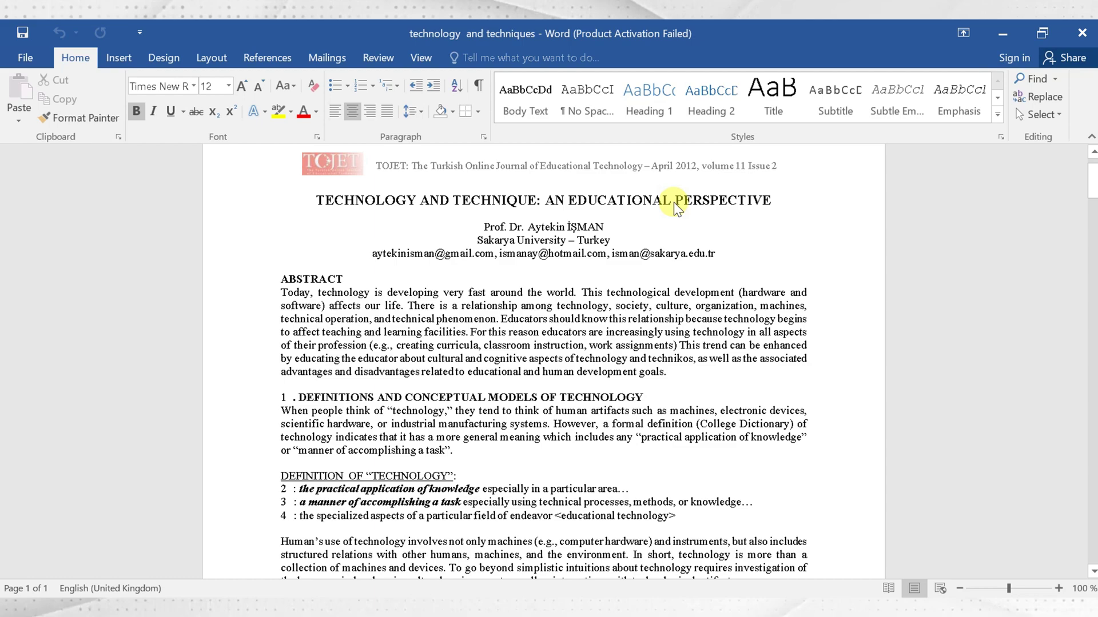
- Start a new line below the author emails in the Word document for the added name
click(730, 253)
key(Return)
key(Return)
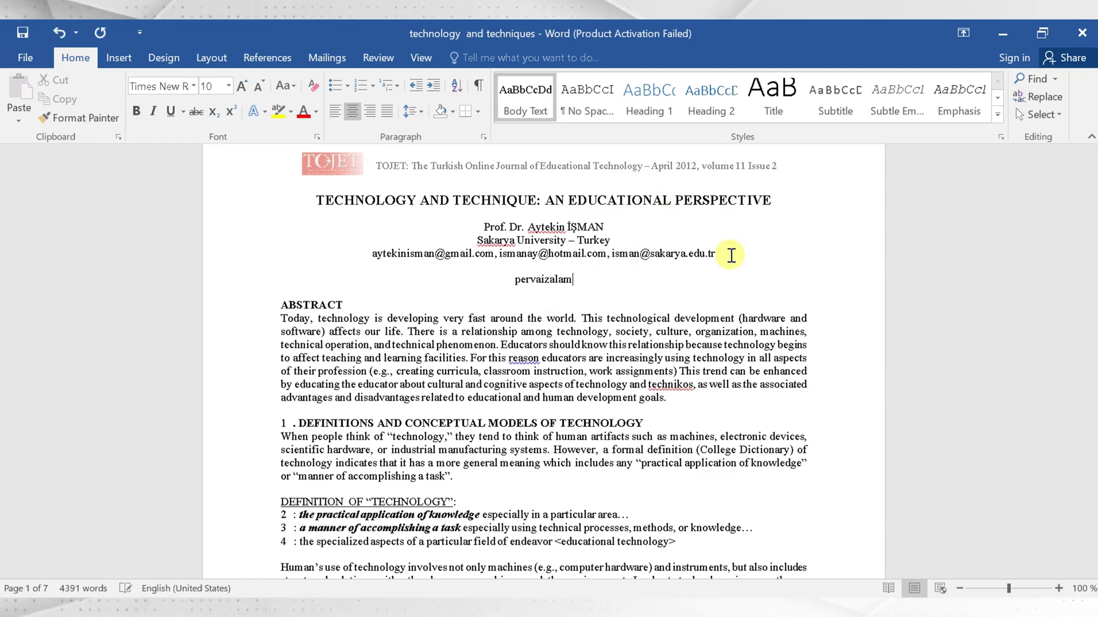
scroll(730, 255, down, 5)
scroll(727, 254, down, 5)
scroll(627, 320, up, 10)
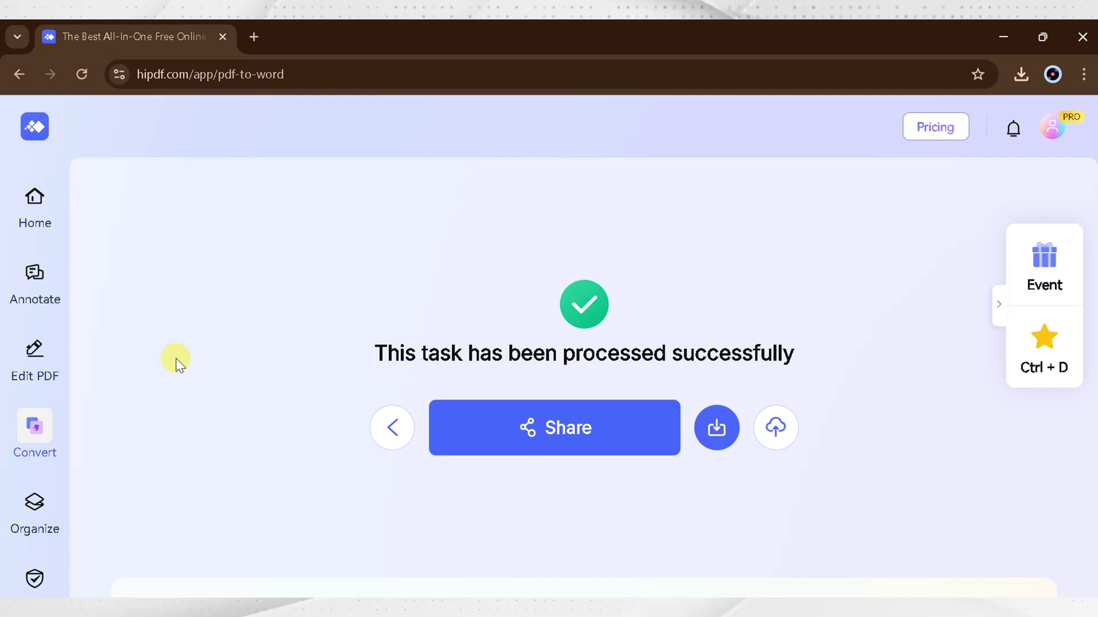
mouse_move(34, 435)
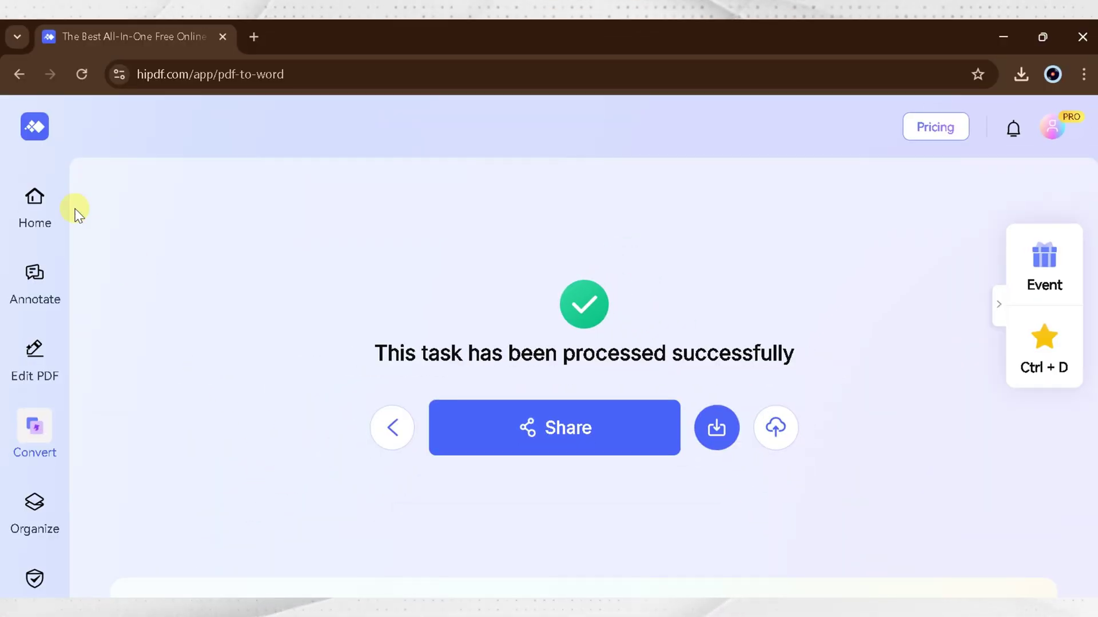
- Go back to HiPDF Home and open the AI PDF Translator tool
click(35, 204)
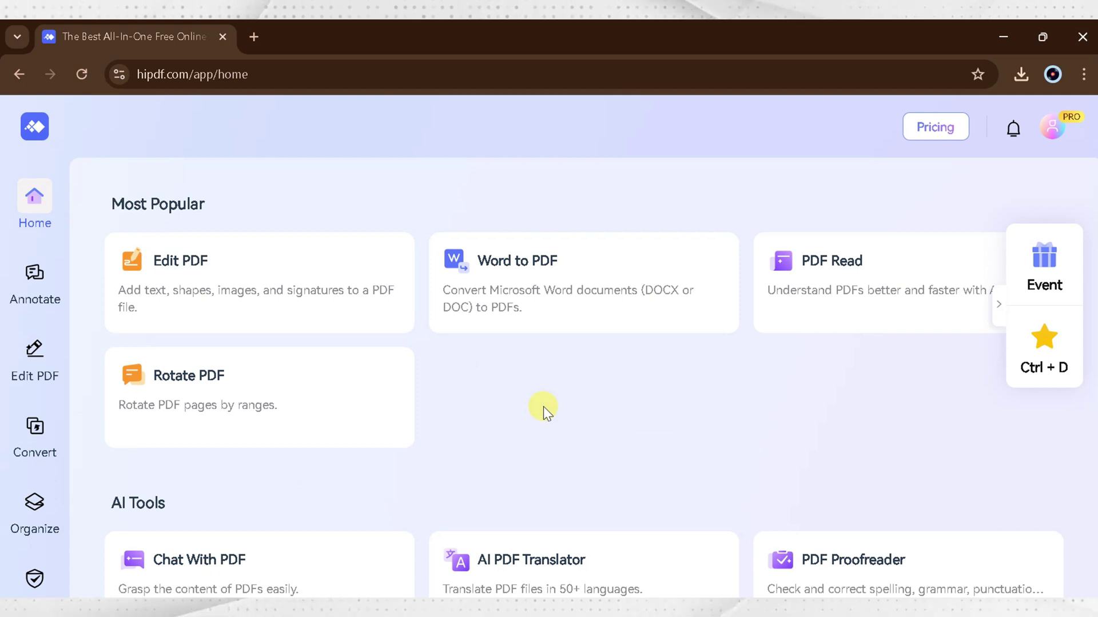
scroll(609, 425, down, 3)
click(537, 378)
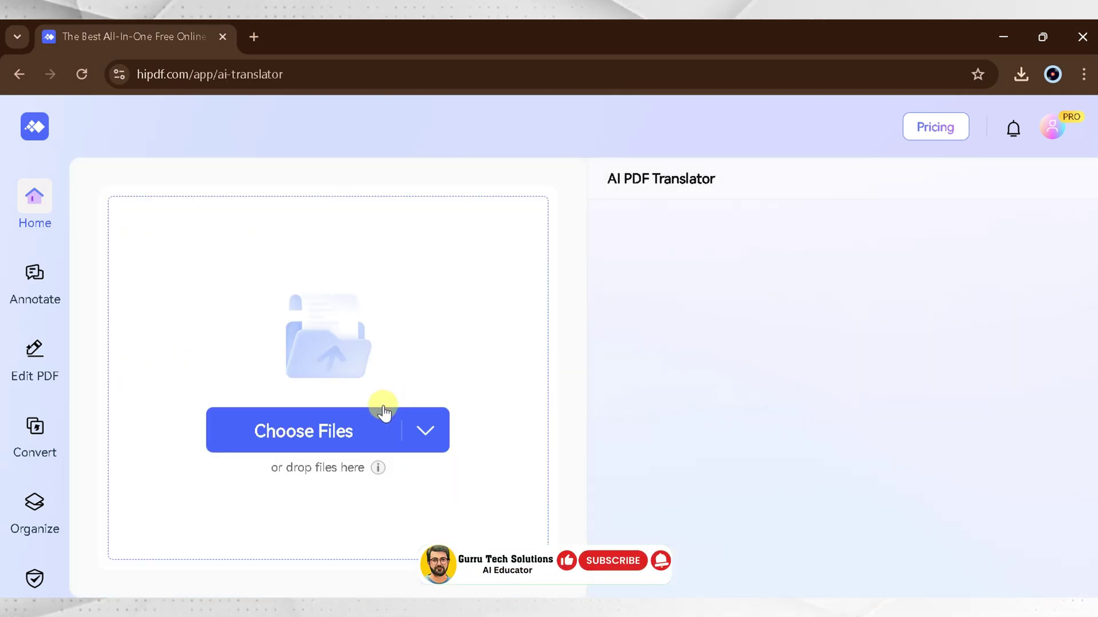
- Upload technology and techniques.pdf to the AI PDF Translator
click(339, 430)
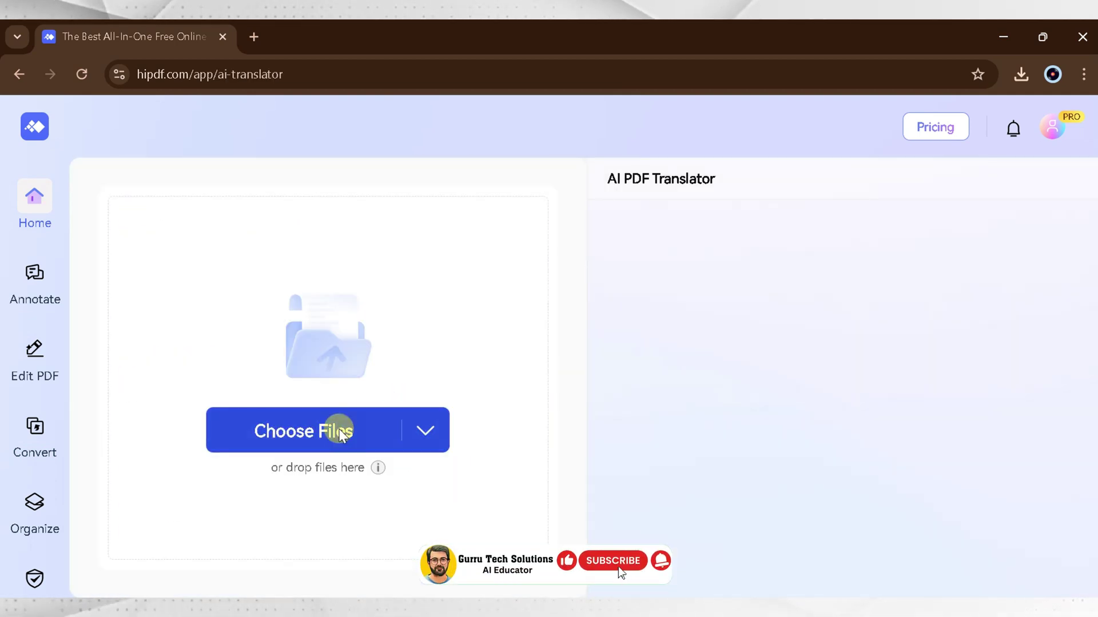
click(314, 360)
click(874, 461)
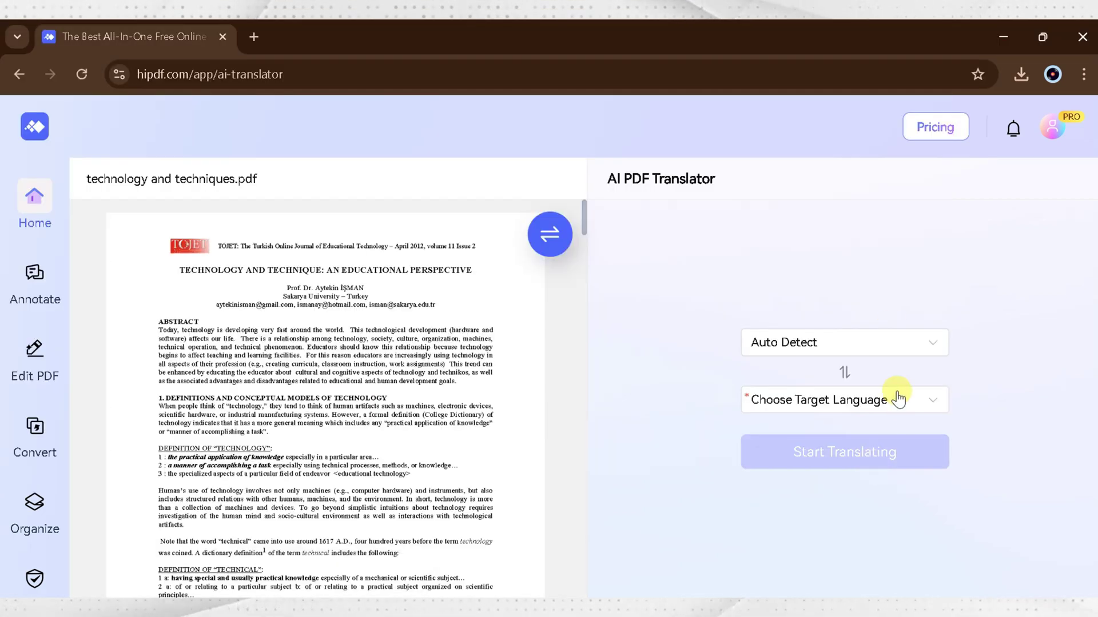
- Translate the uploaded PDF into Hindi
click(929, 403)
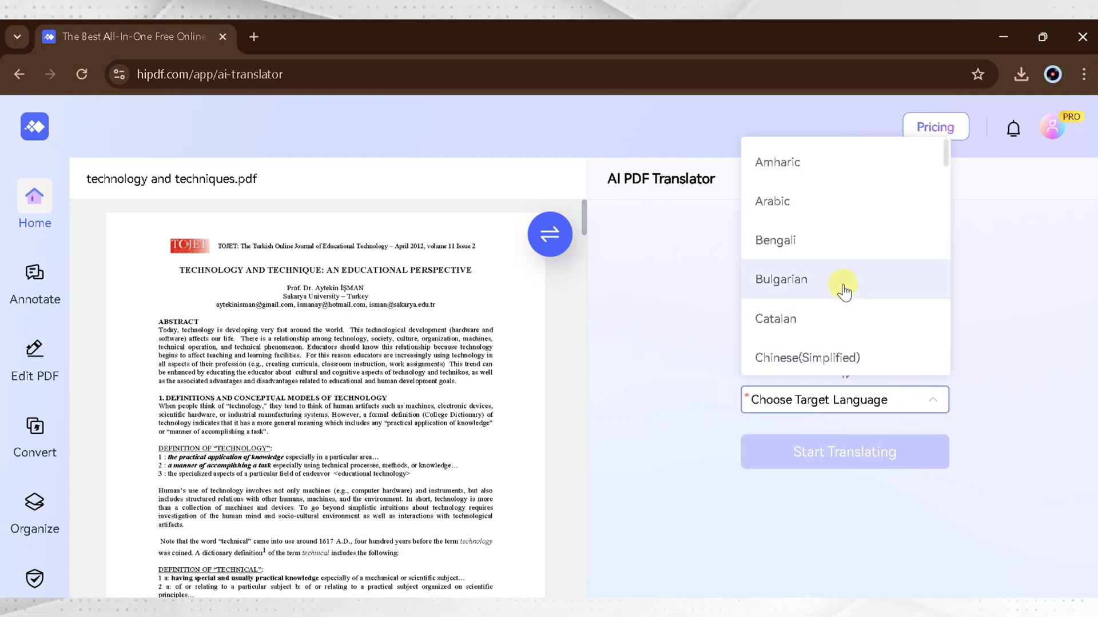
scroll(802, 215, down, 3)
scroll(801, 213, down, 3)
scroll(801, 213, down, 5)
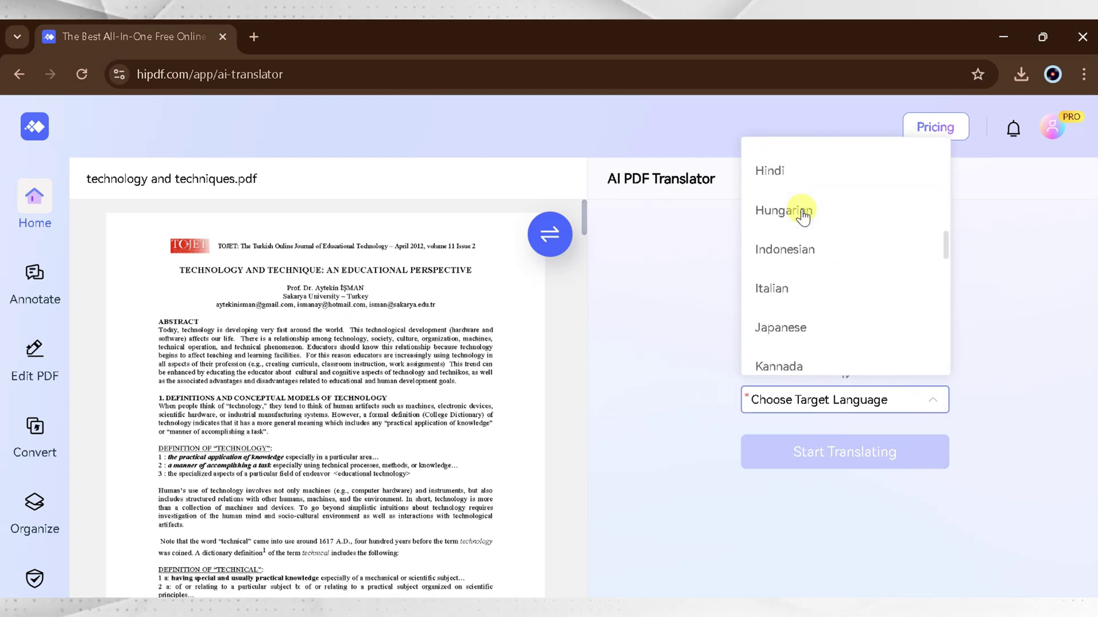
scroll(801, 214, up, 1)
click(779, 197)
click(833, 446)
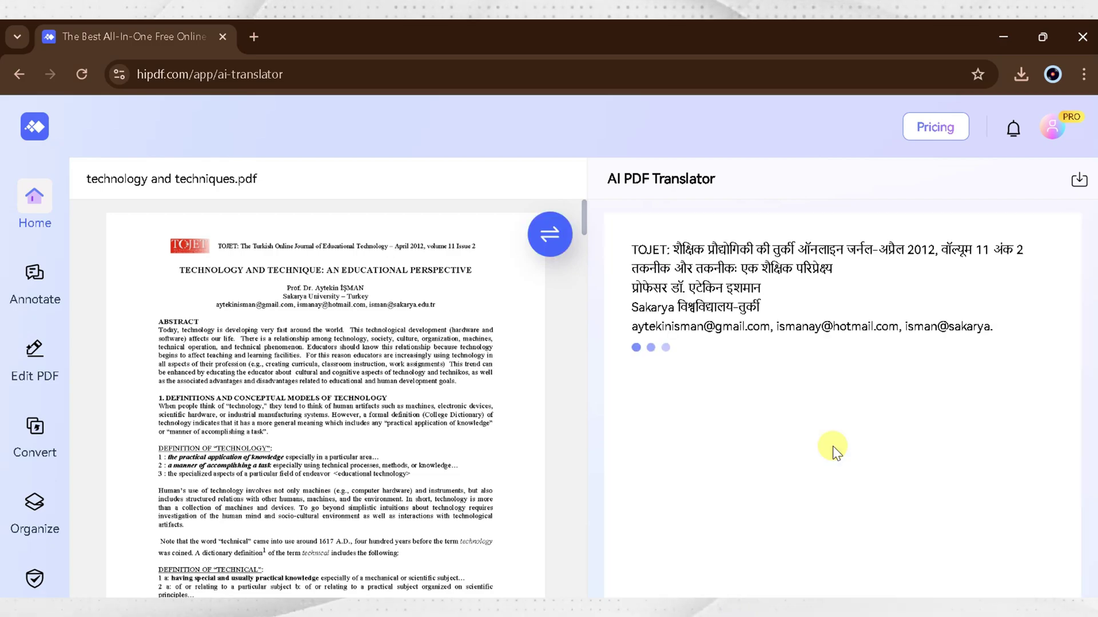
scroll(823, 433, down, 3)
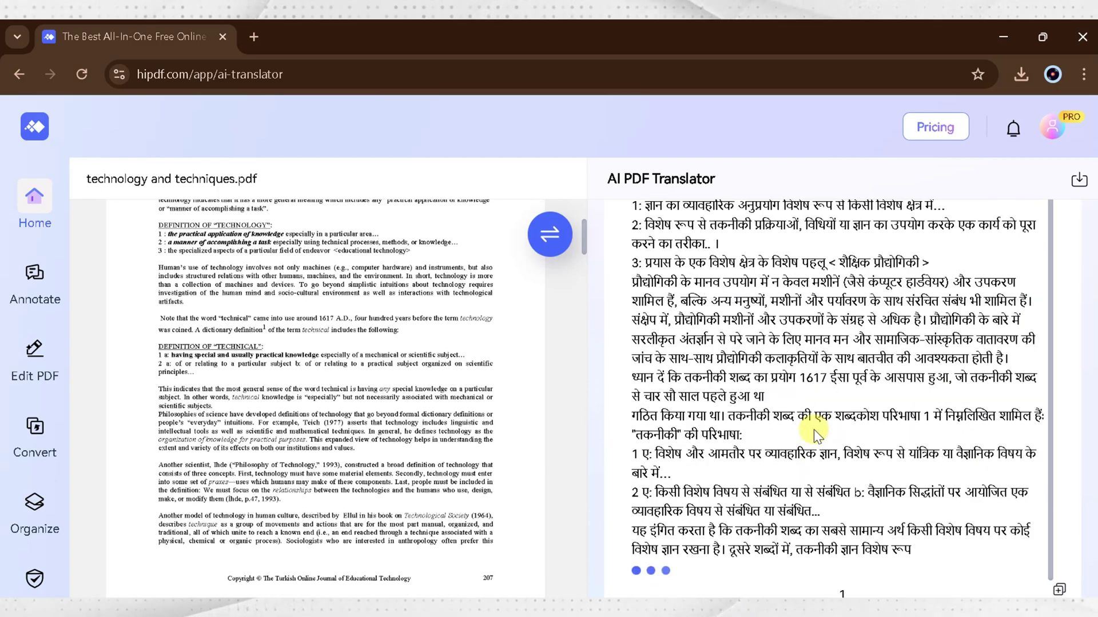
scroll(813, 430, down, 5)
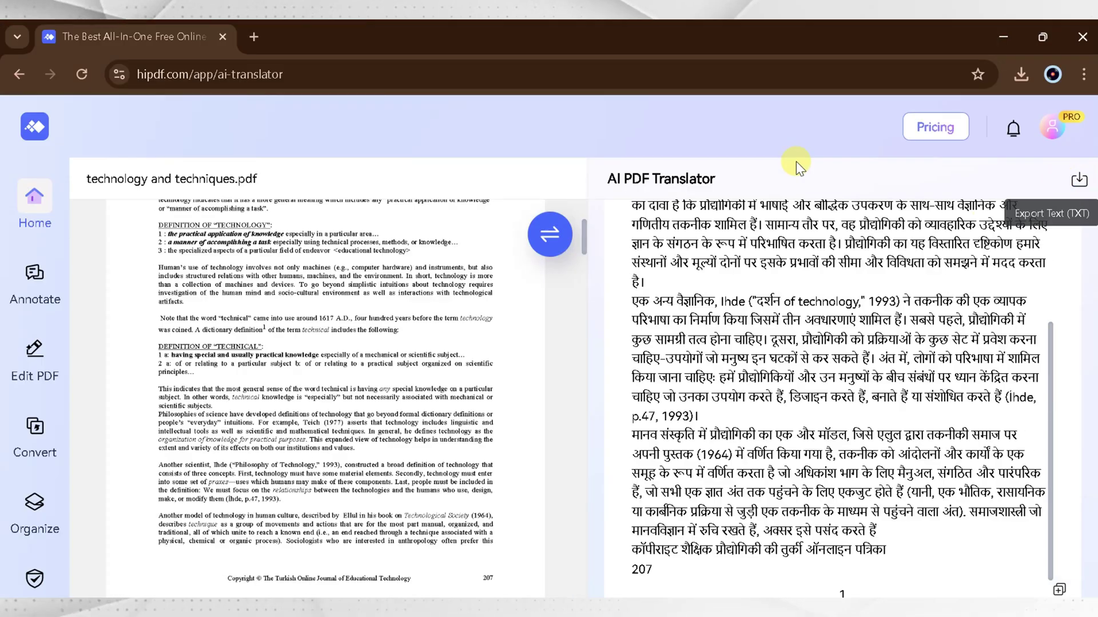
- Return to HiPDF's Home page listing all tools
click(32, 209)
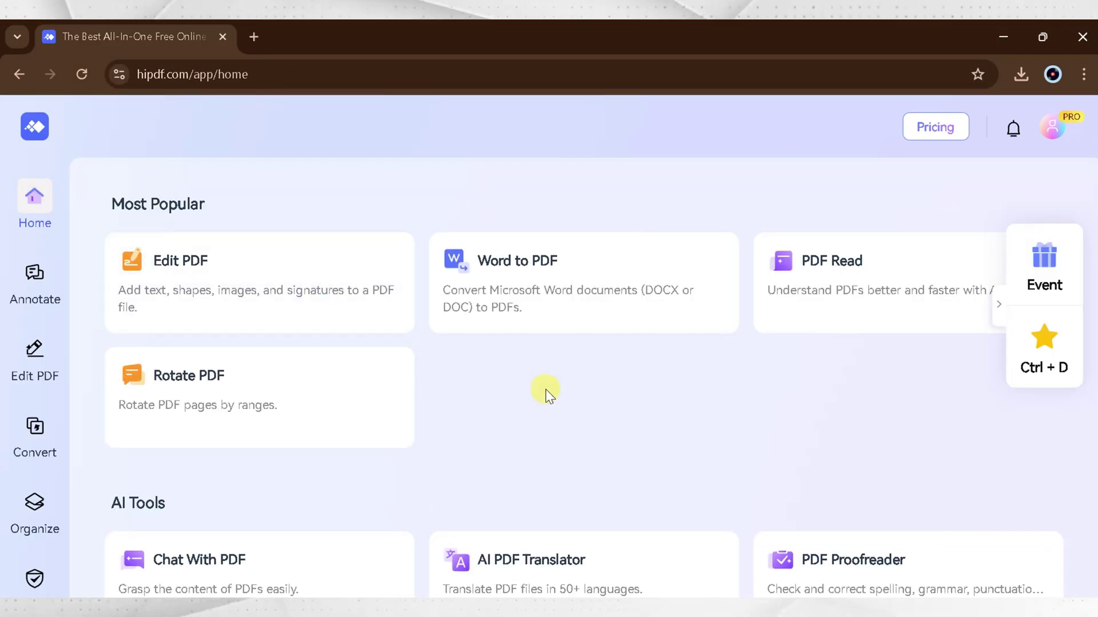
scroll(589, 391, down, 3)
scroll(589, 392, down, 1)
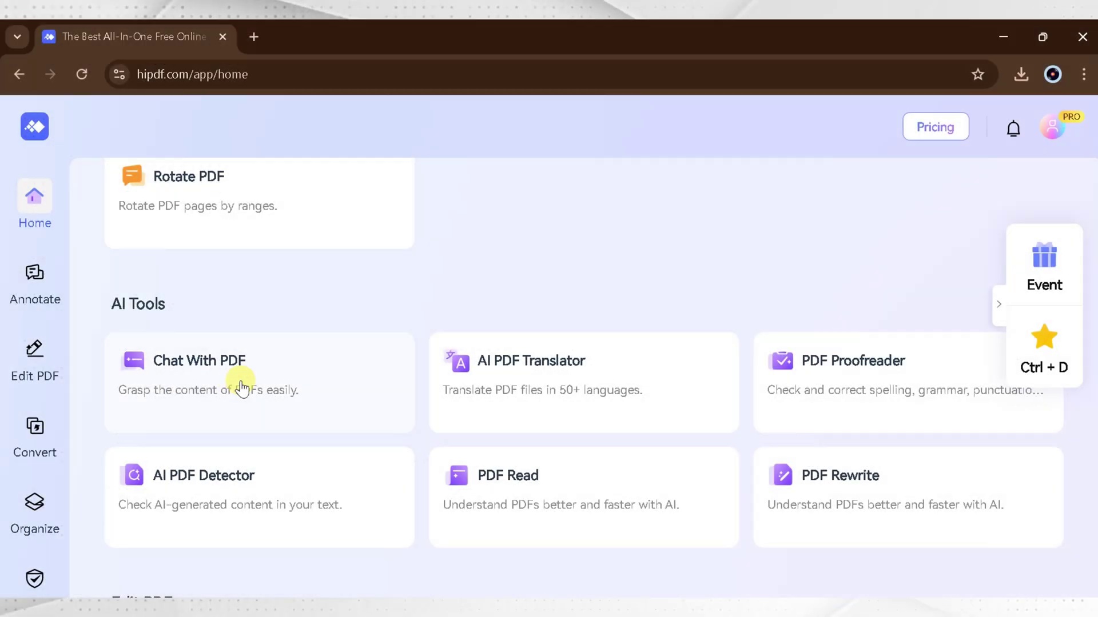
- Start a Chat With PDF session on the uploaded technology and techniques file
click(241, 387)
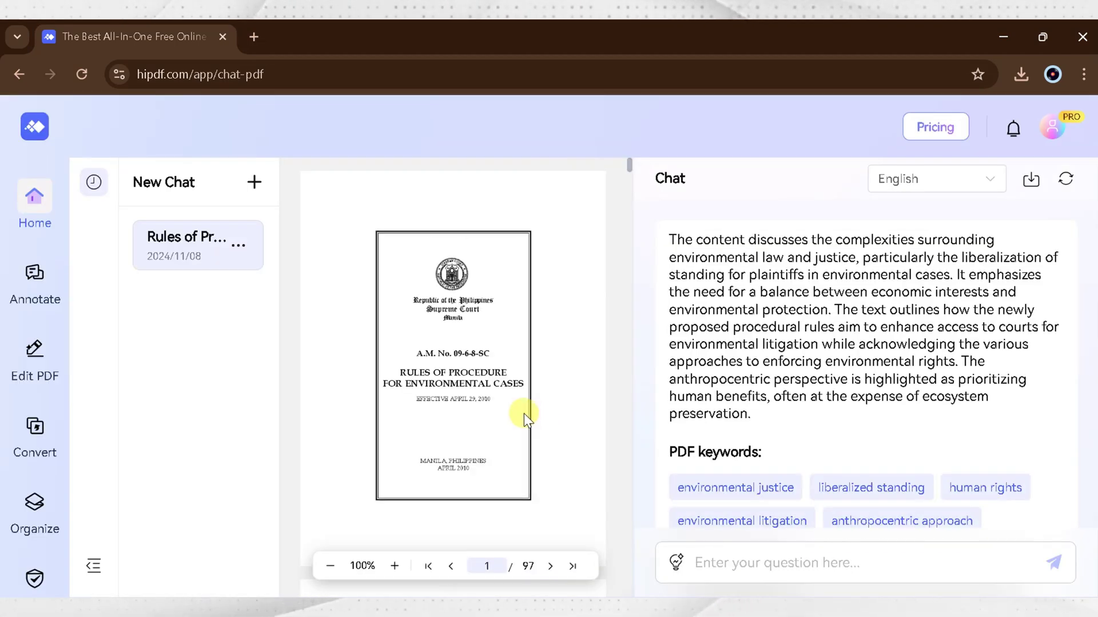
click(255, 184)
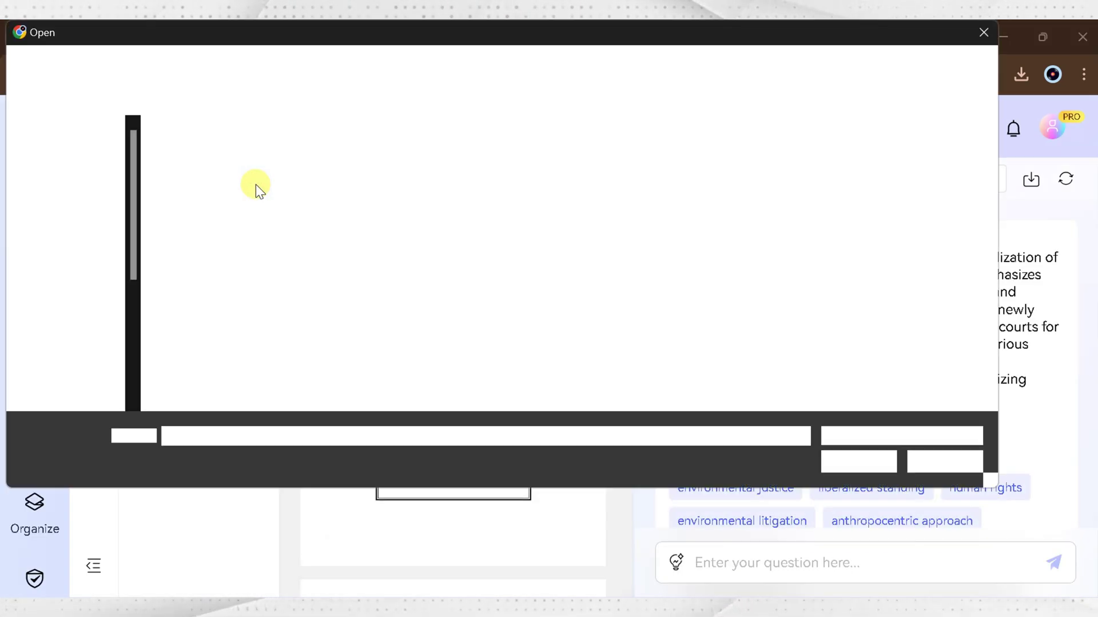
click(303, 328)
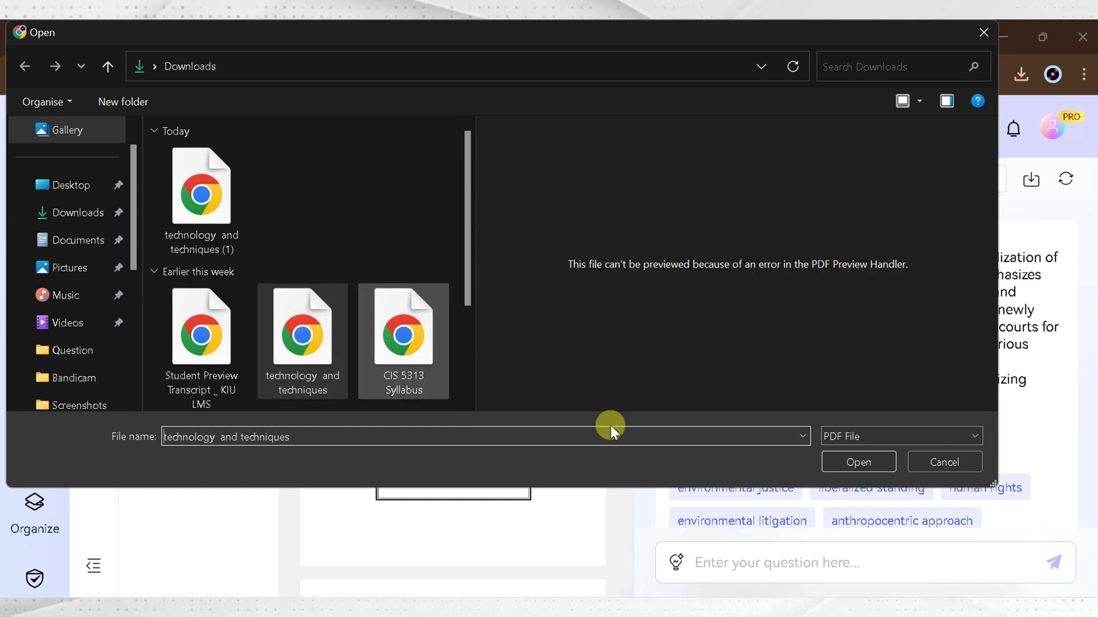
click(842, 467)
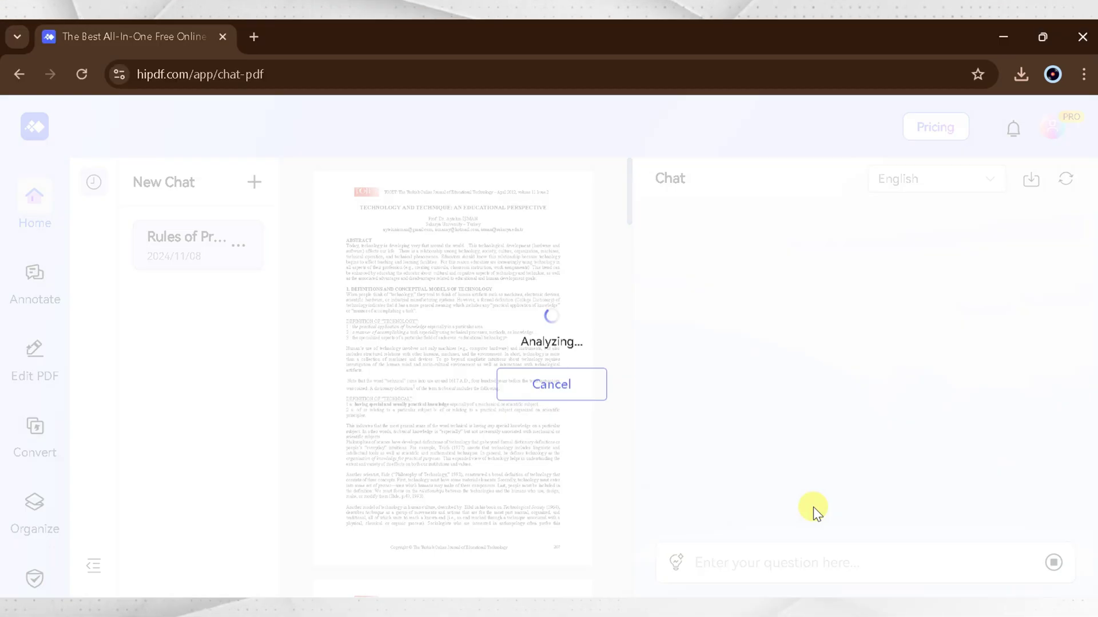
- Ask the chat for a 'summary', then 'write keypoint of paragraphs'
click(750, 566)
text(summ)
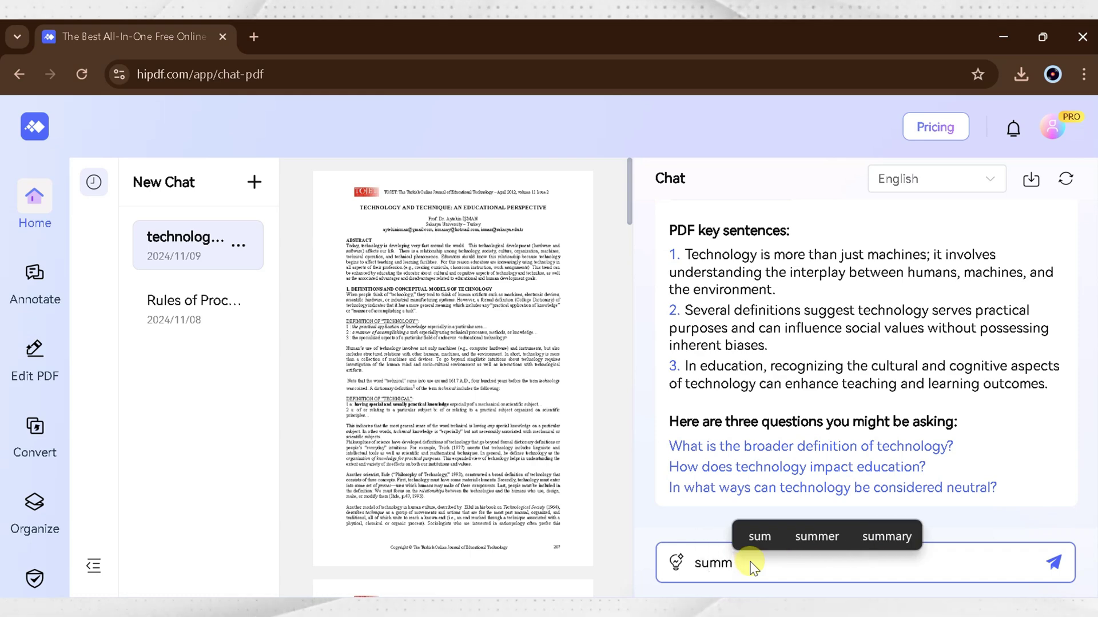
text(ary)
key(Return)
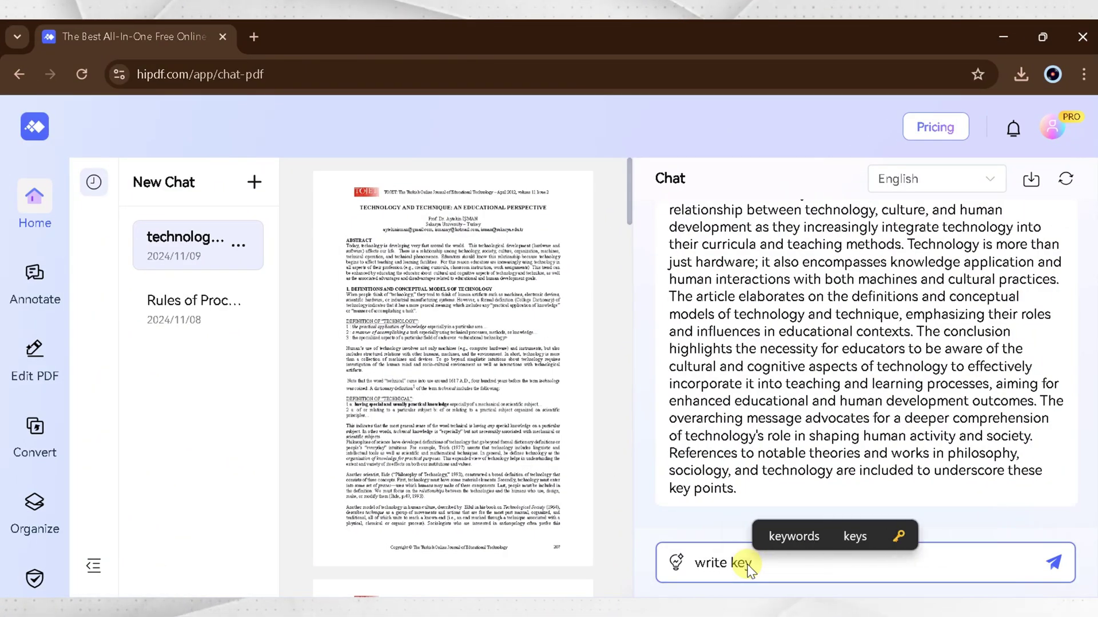
text(point of )
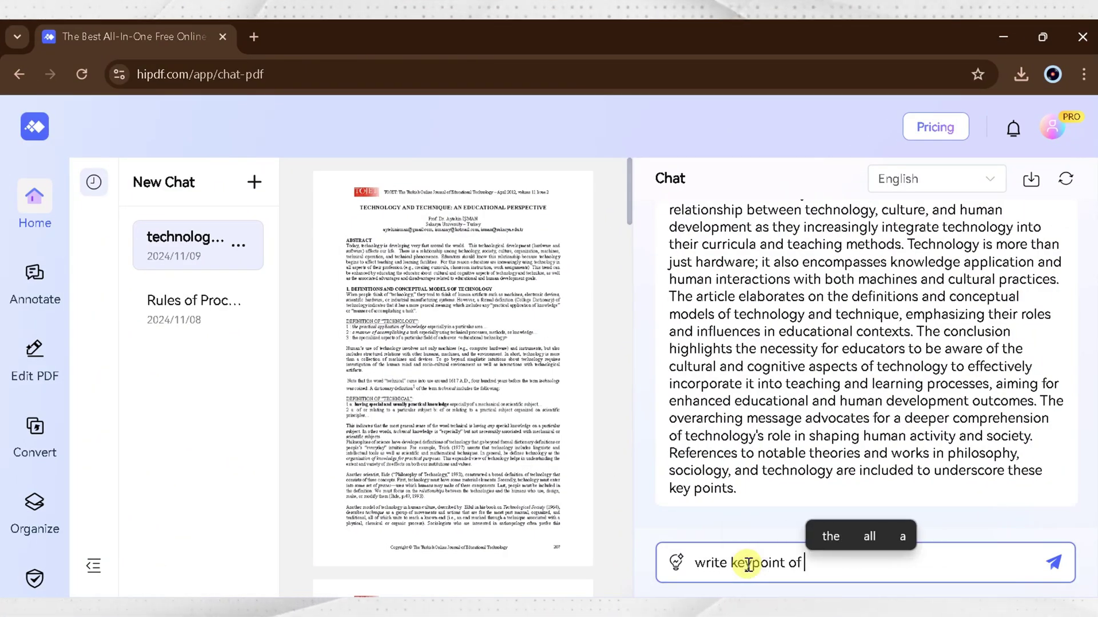
text(paragraphs)
key(Return)
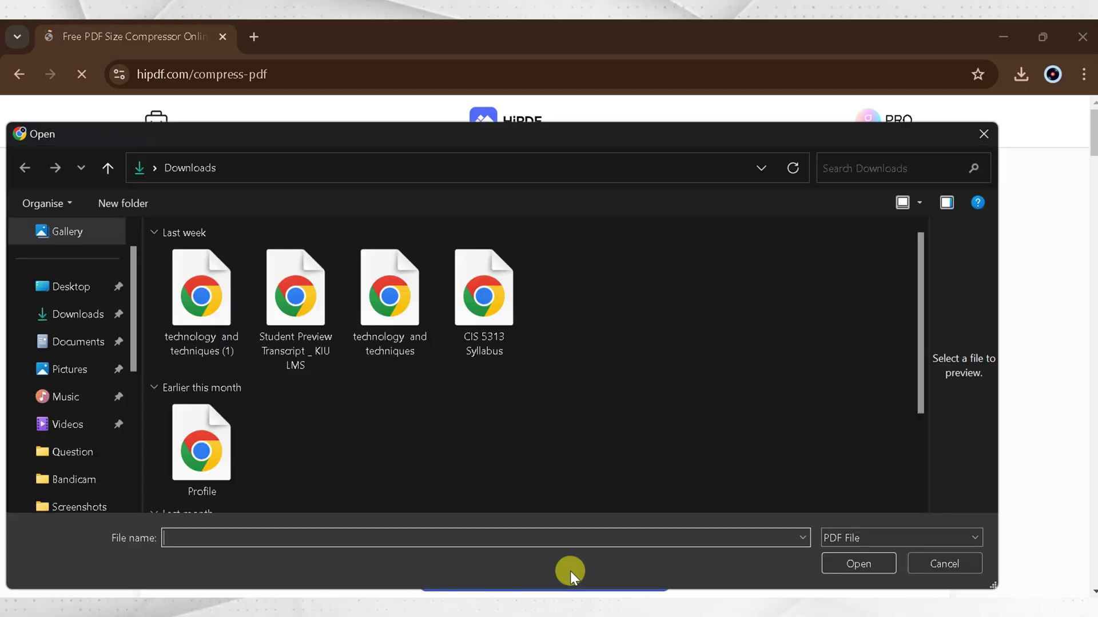
- Compress technology and techniques (1).pdf at high compression and open the downloaded copy
click(215, 319)
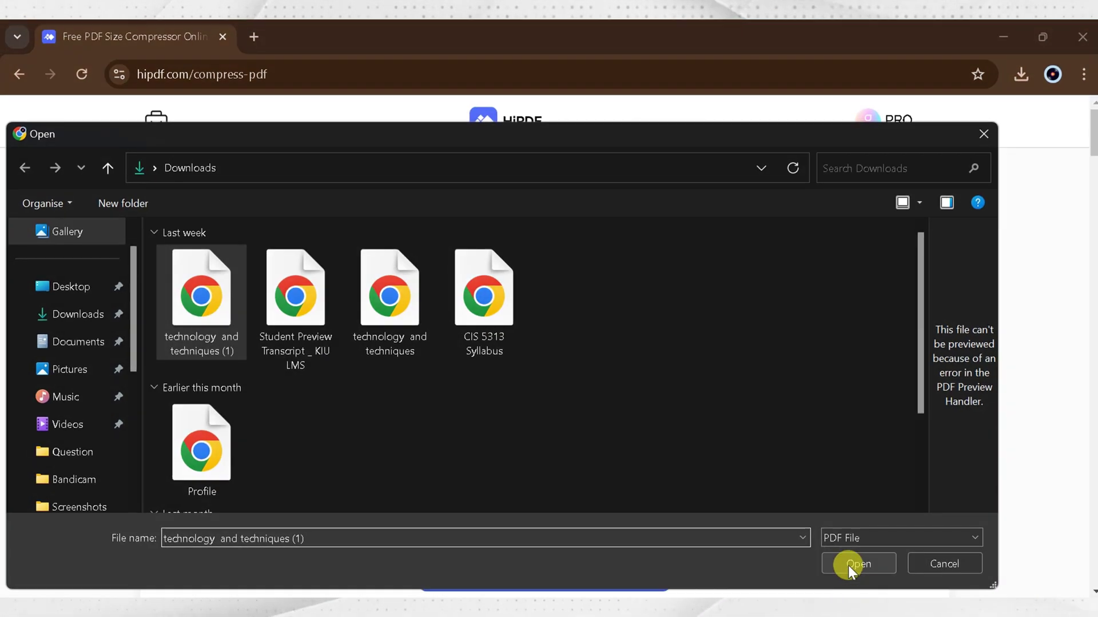
click(848, 566)
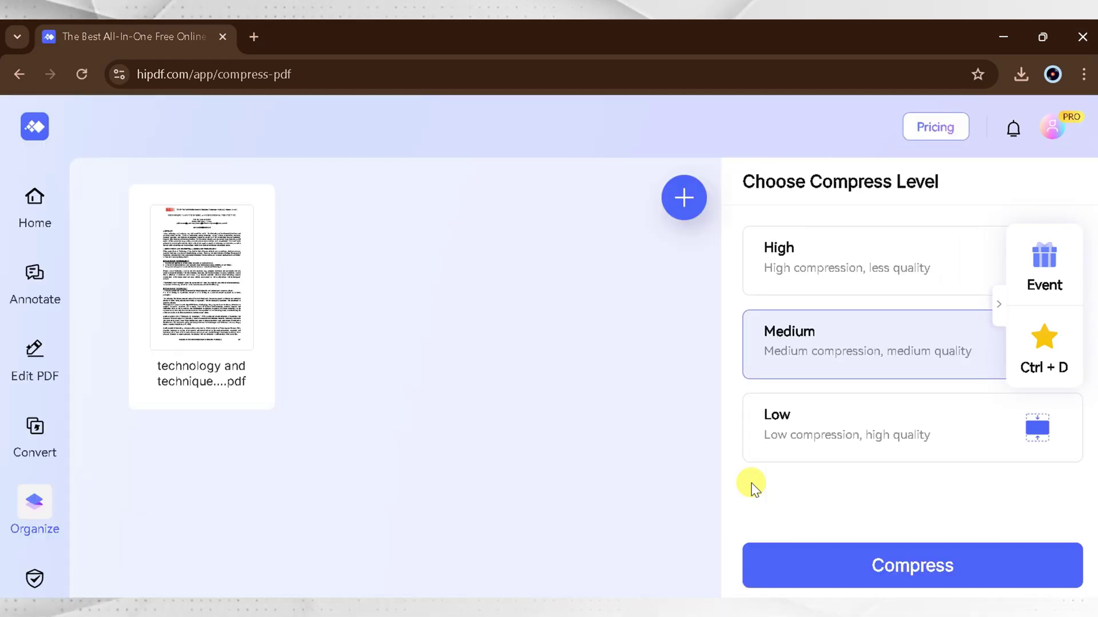
click(806, 282)
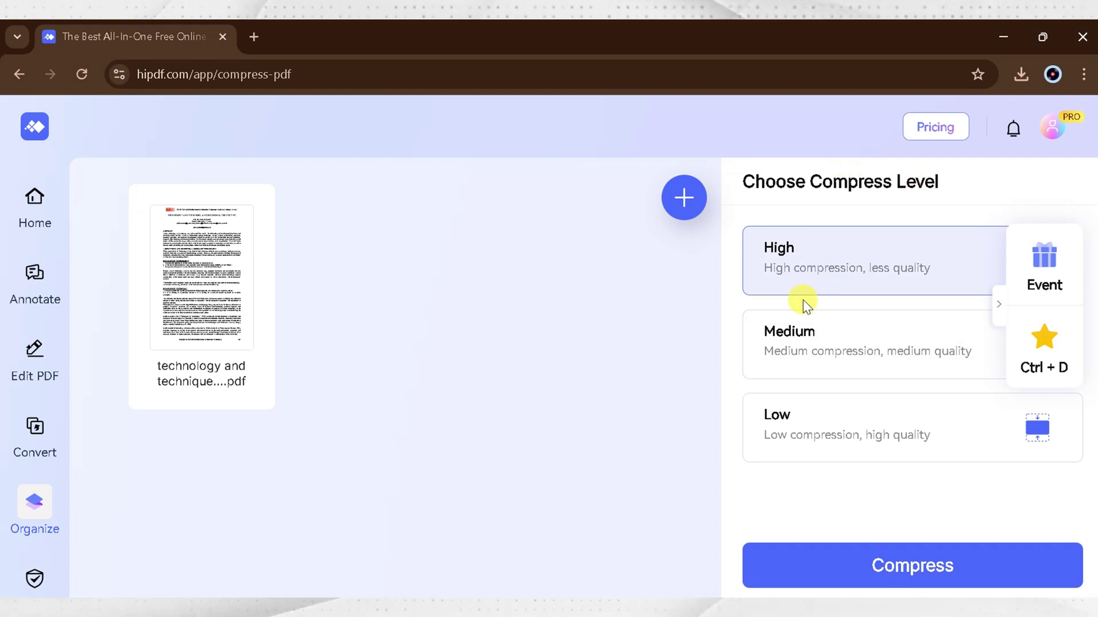
click(849, 572)
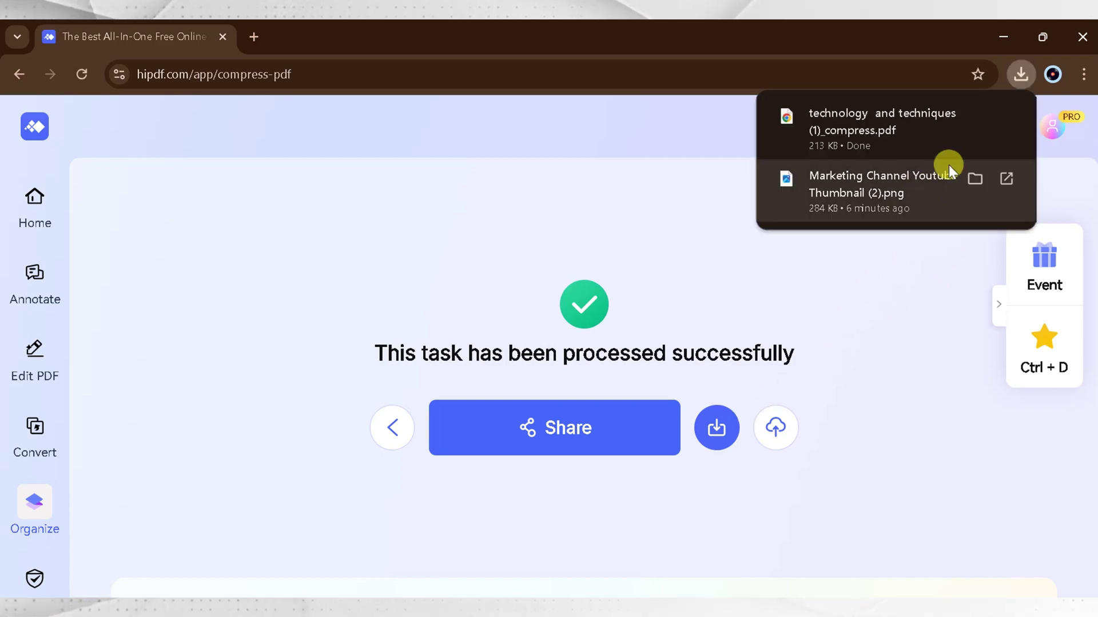
click(1004, 115)
scroll(644, 341, down, 4)
scroll(625, 373, up, 1)
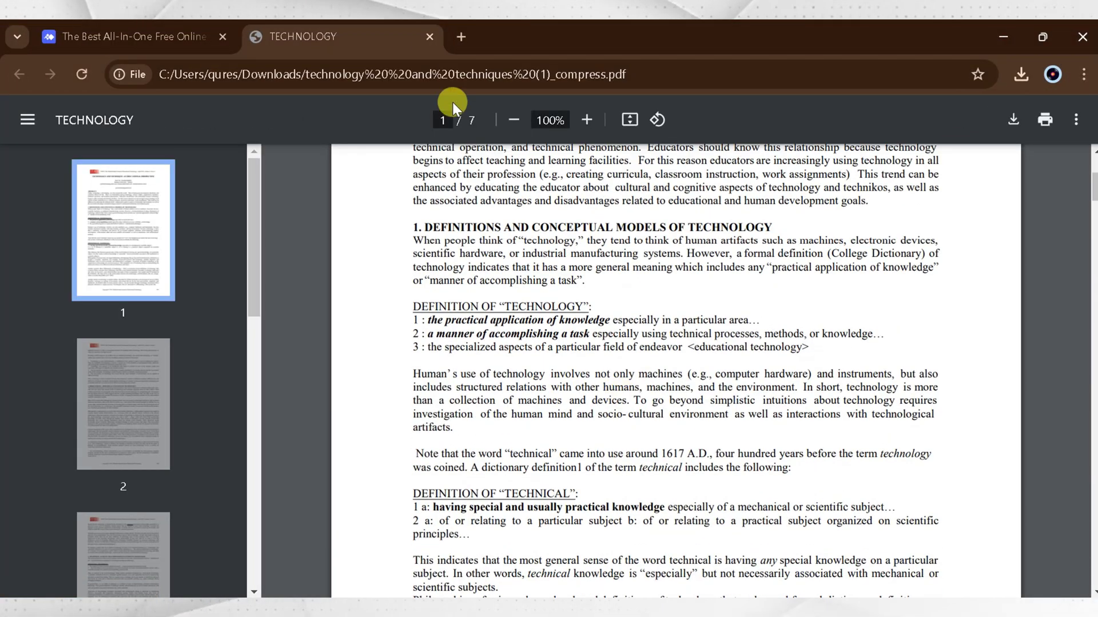
- Upload technology and techniques (1).pdf to HiPDF's Protect PDF tool
click(429, 36)
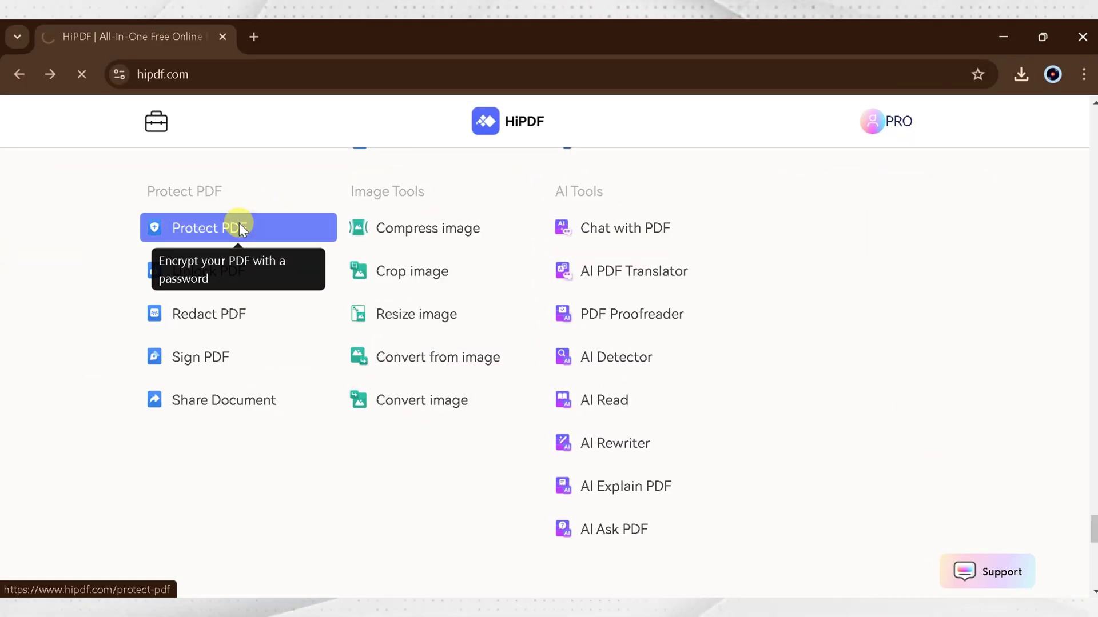
click(240, 223)
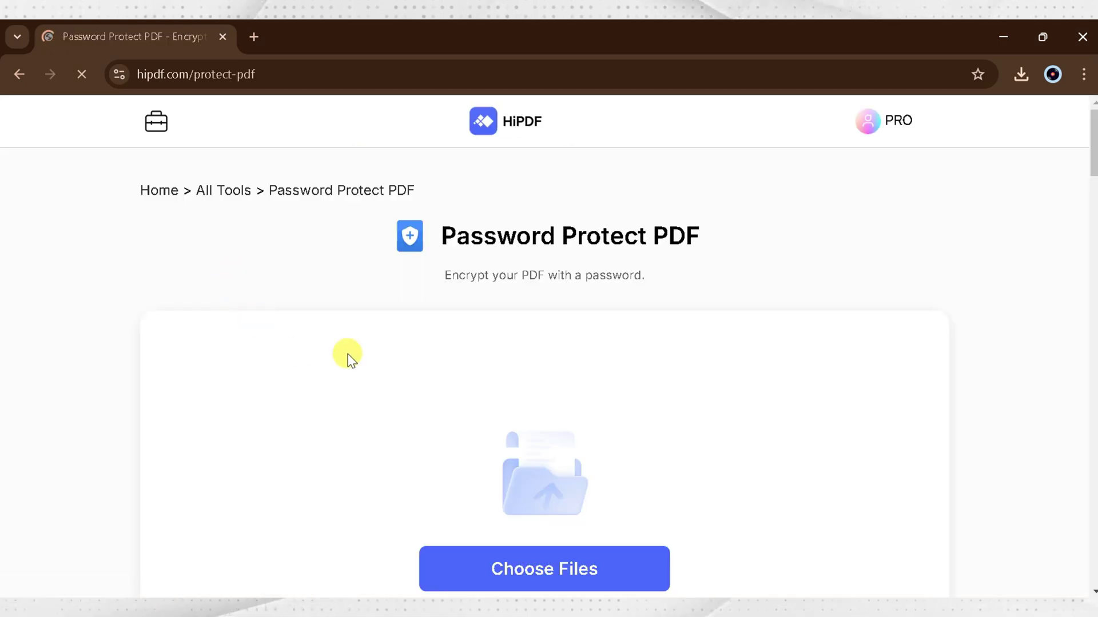
click(512, 580)
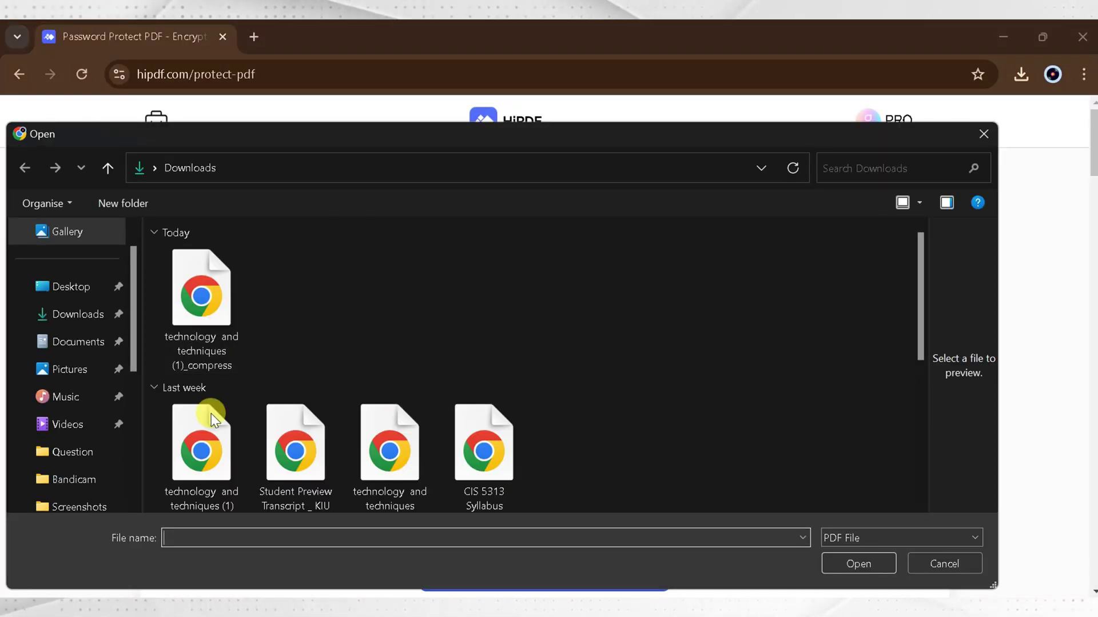
click(211, 415)
click(859, 566)
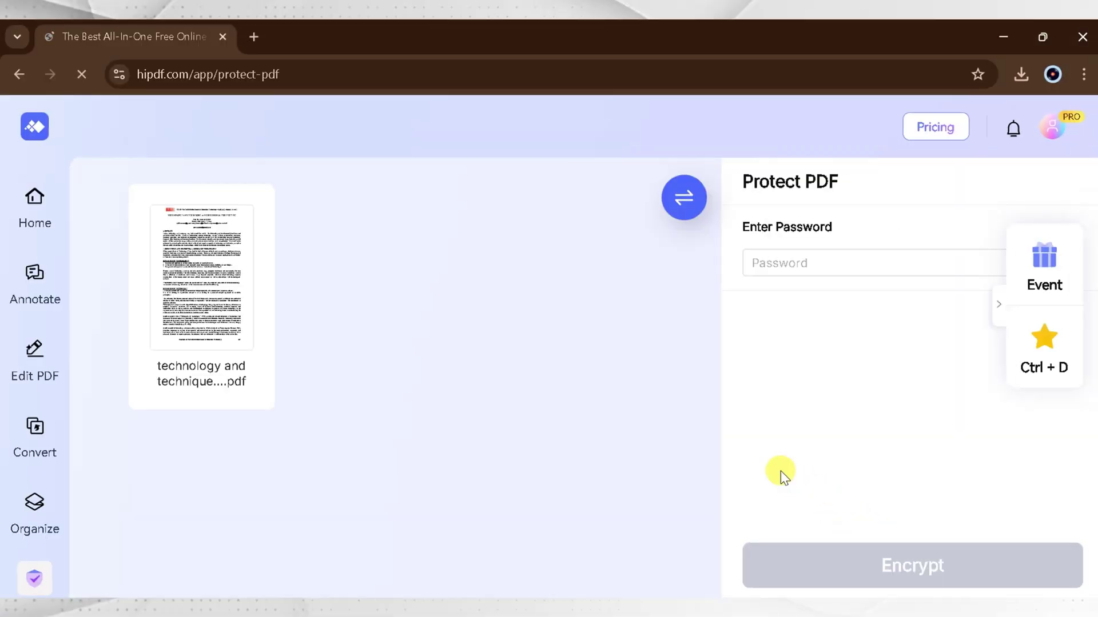
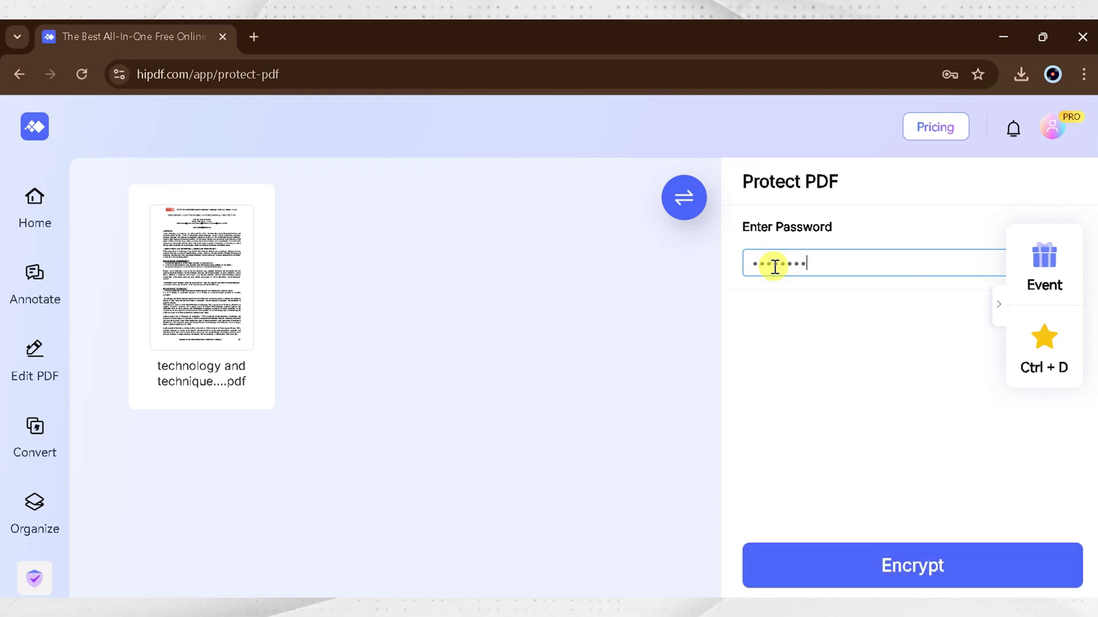
- Encrypt the PDF with a password, download it, and open it with that password
click(829, 553)
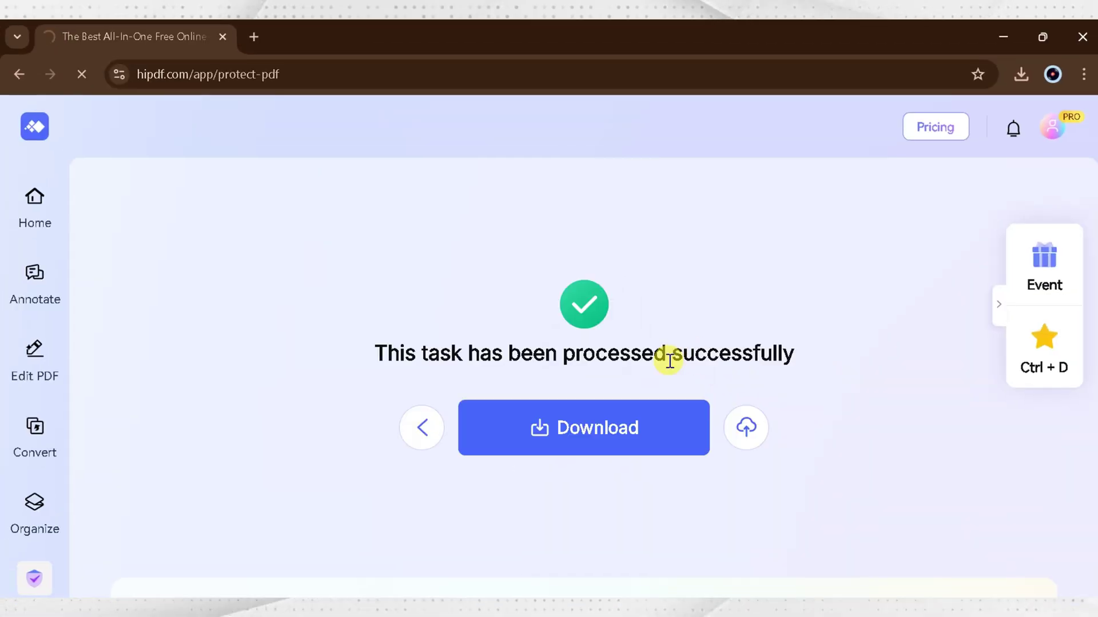
click(617, 436)
click(1020, 75)
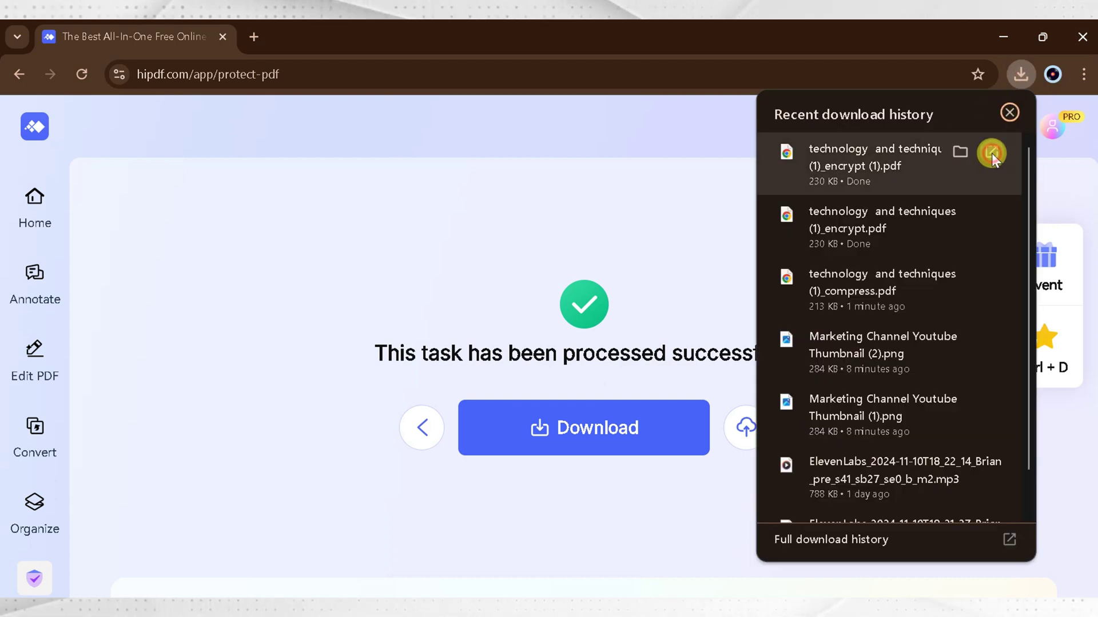
click(990, 152)
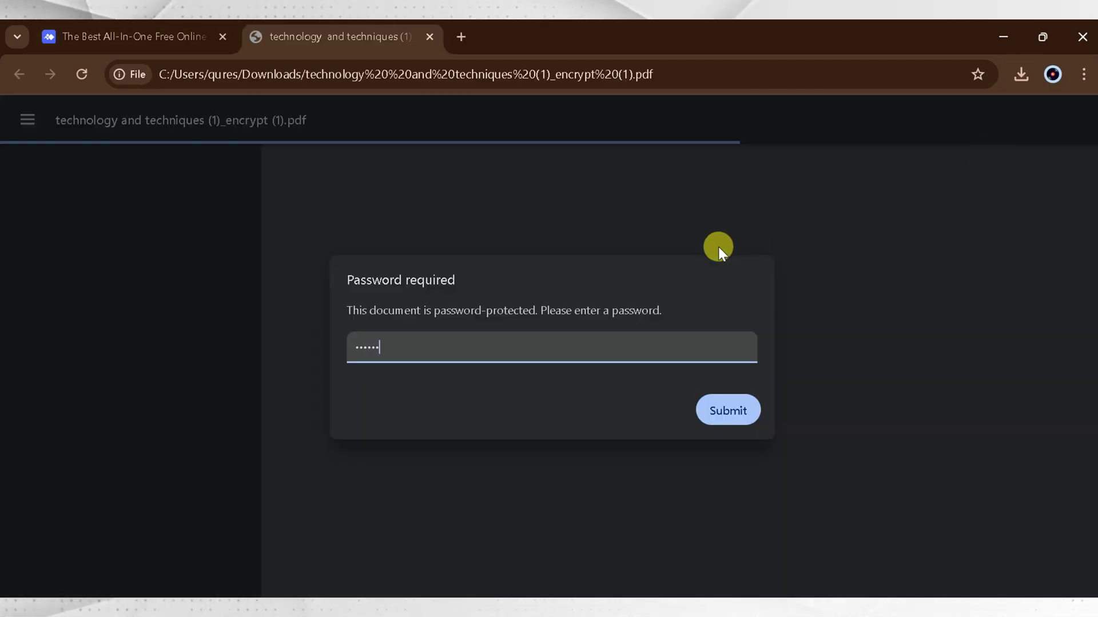
key(Return)
scroll(750, 288, down, 9)
scroll(747, 313, up, 5)
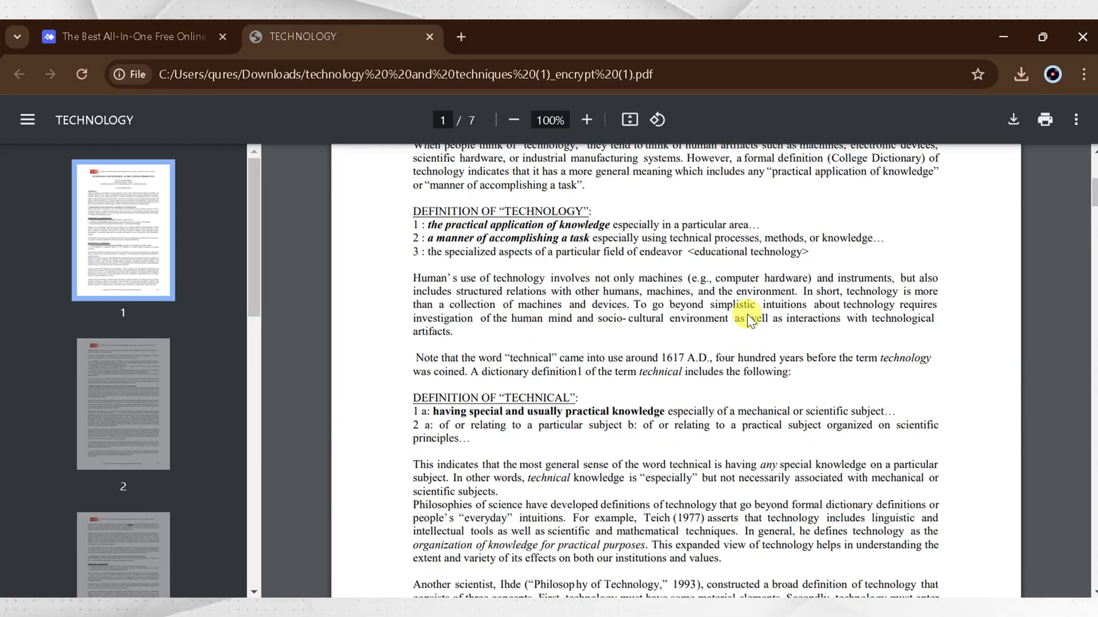
scroll(747, 320, up, 5)
- Upload the encrypted technology PDF to HiPDF's Unlock PDF tool
click(198, 35)
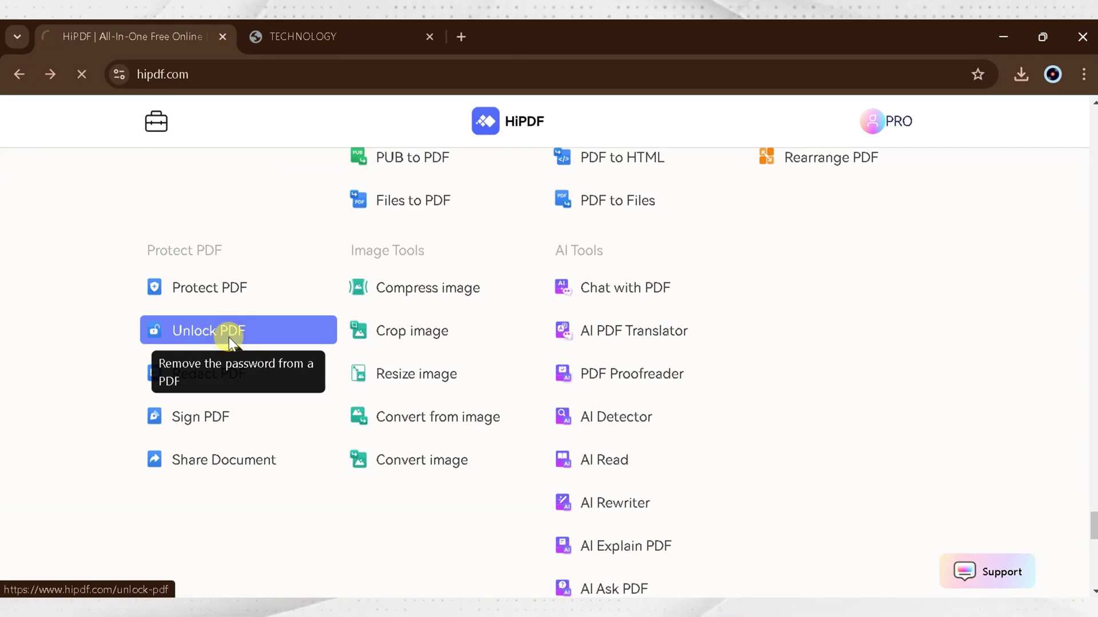
click(229, 337)
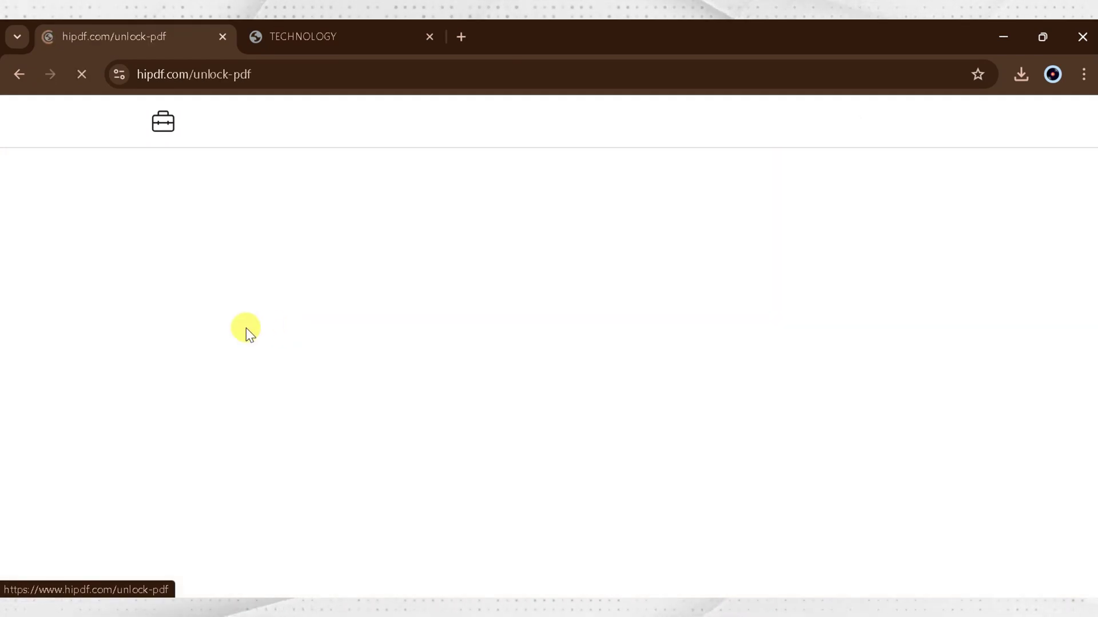
click(500, 572)
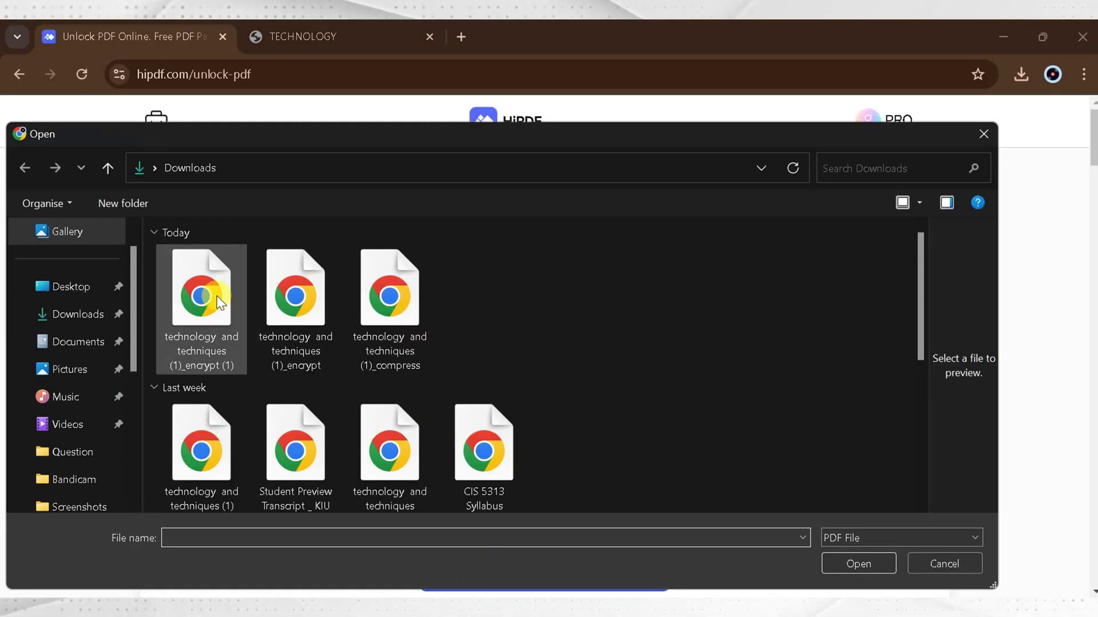
click(859, 563)
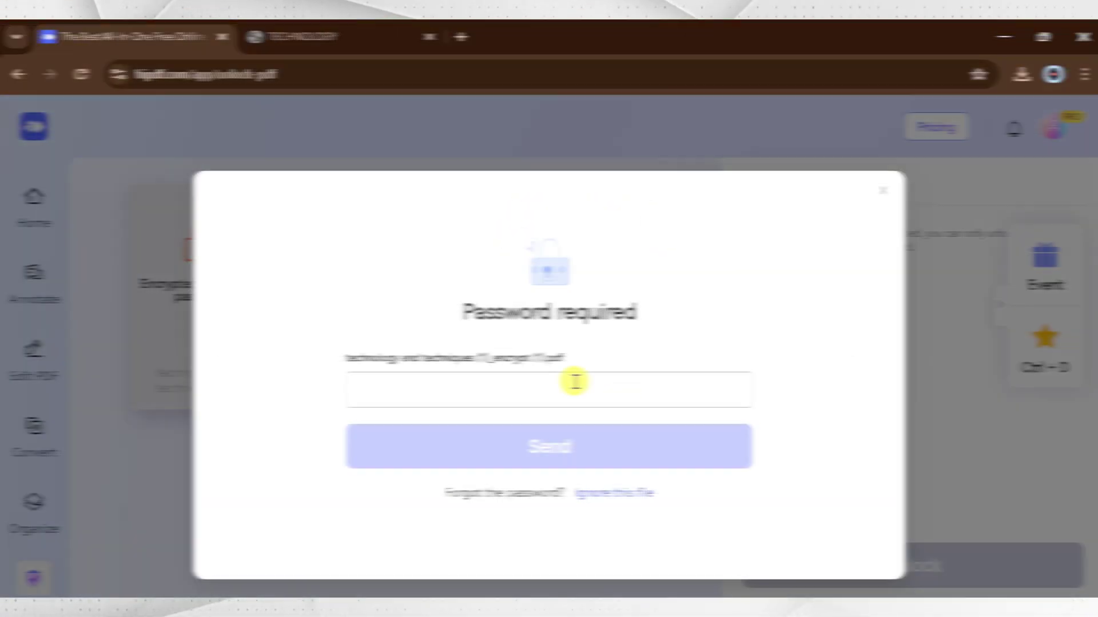
- Unlock the PDF with its password and dismiss Chrome's password breach warning
click(566, 385)
click(549, 455)
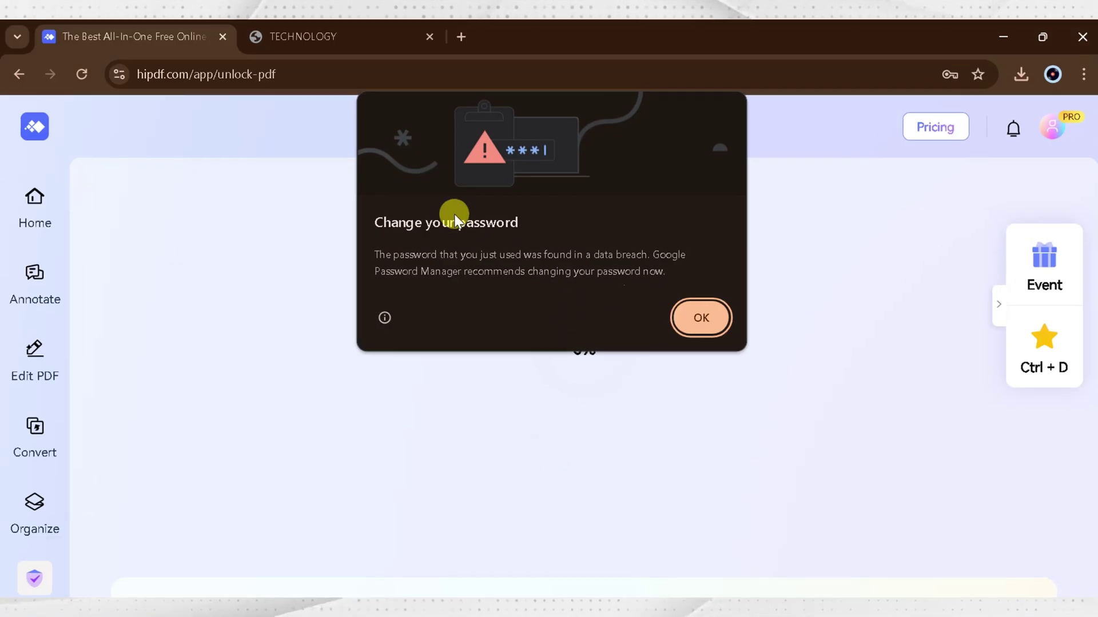
click(699, 314)
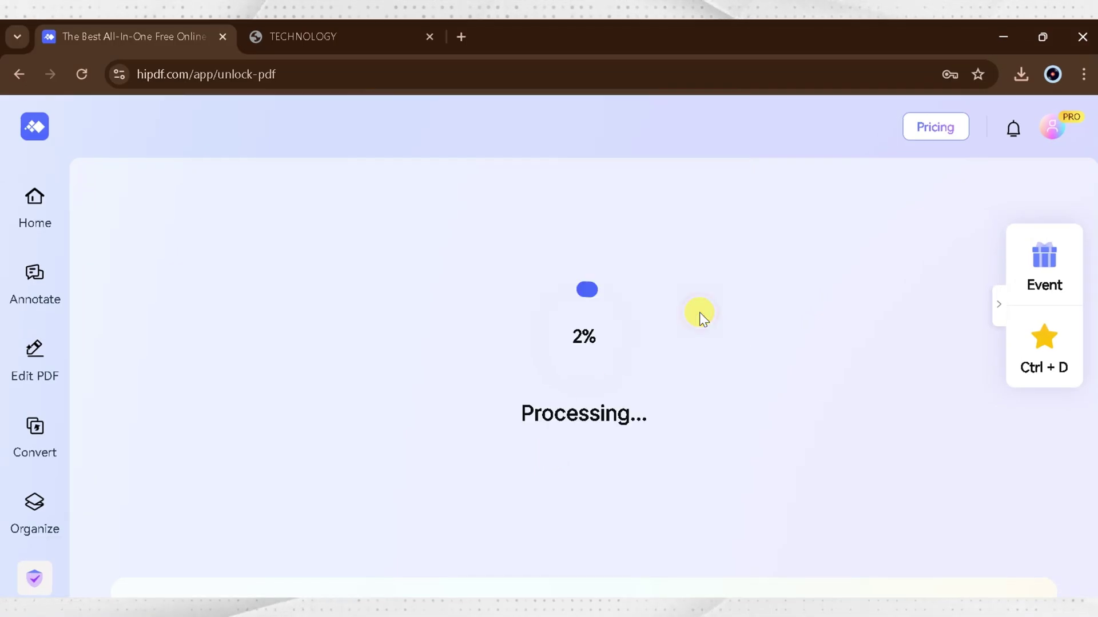
- View the unlocked PDF copy, then go back to HiPDF's Compress Image tool
click(1010, 139)
click(129, 36)
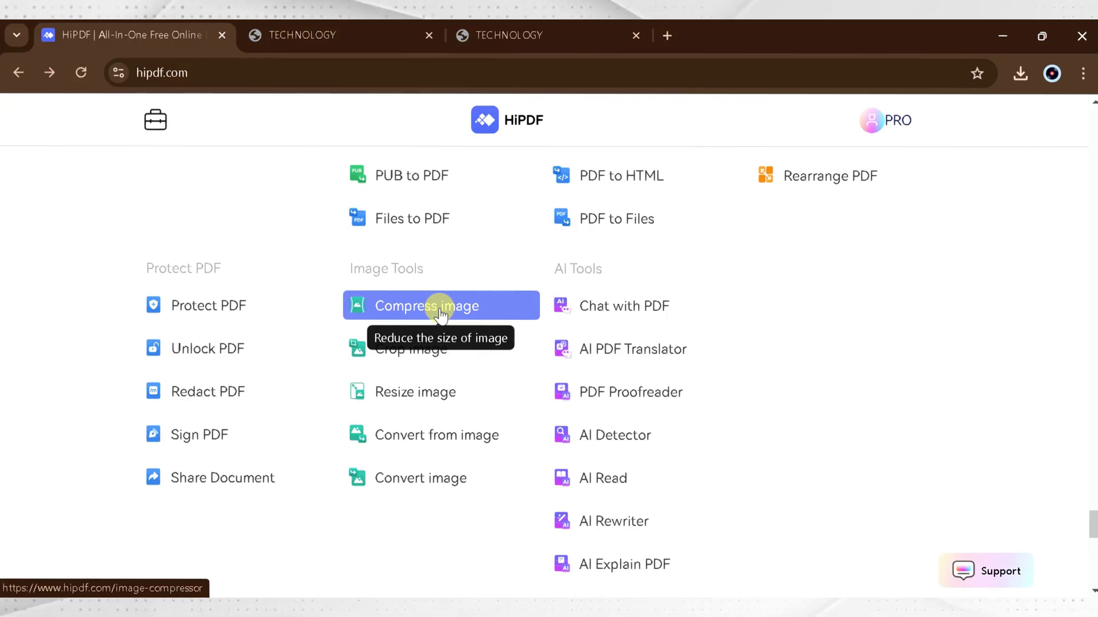
click(435, 306)
- Compress Marketing Channel Youtube Thumbnail (2) at High compression
click(512, 569)
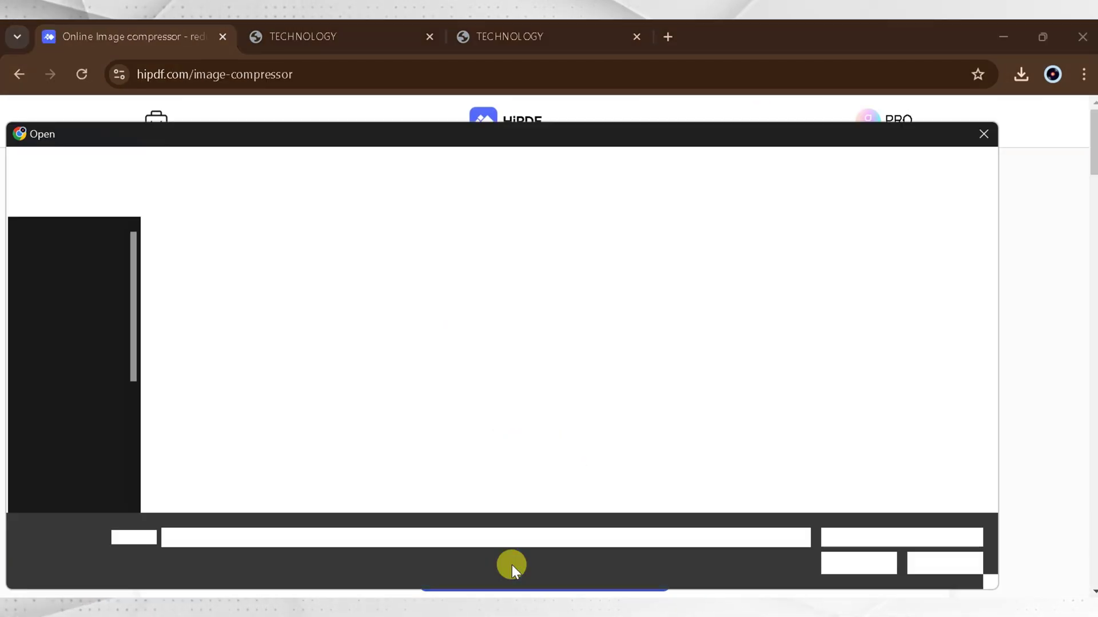
click(196, 301)
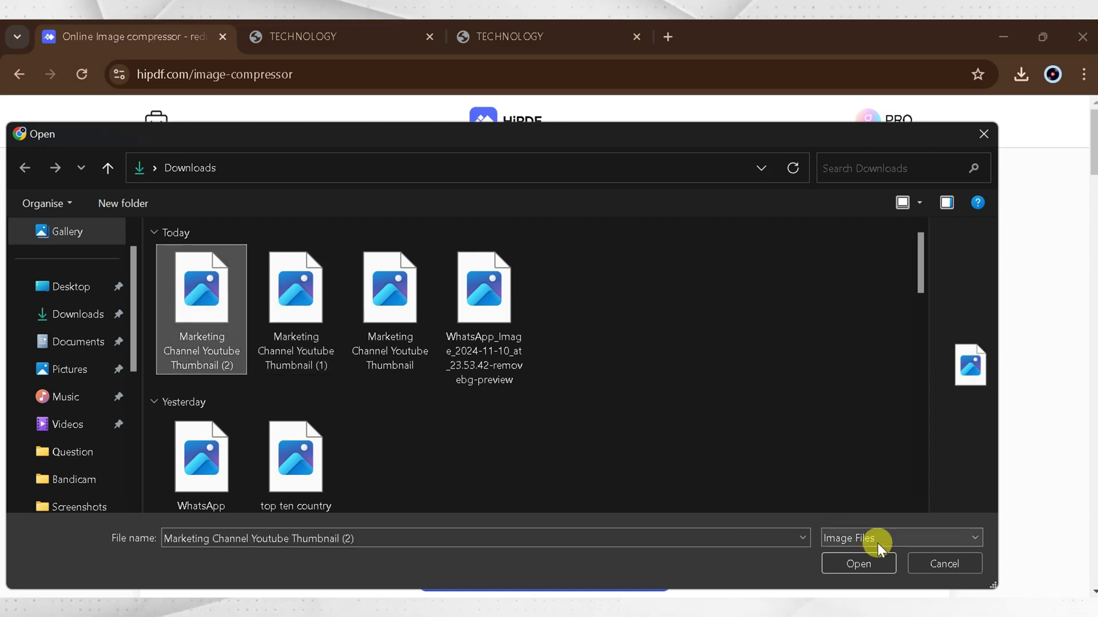
click(859, 564)
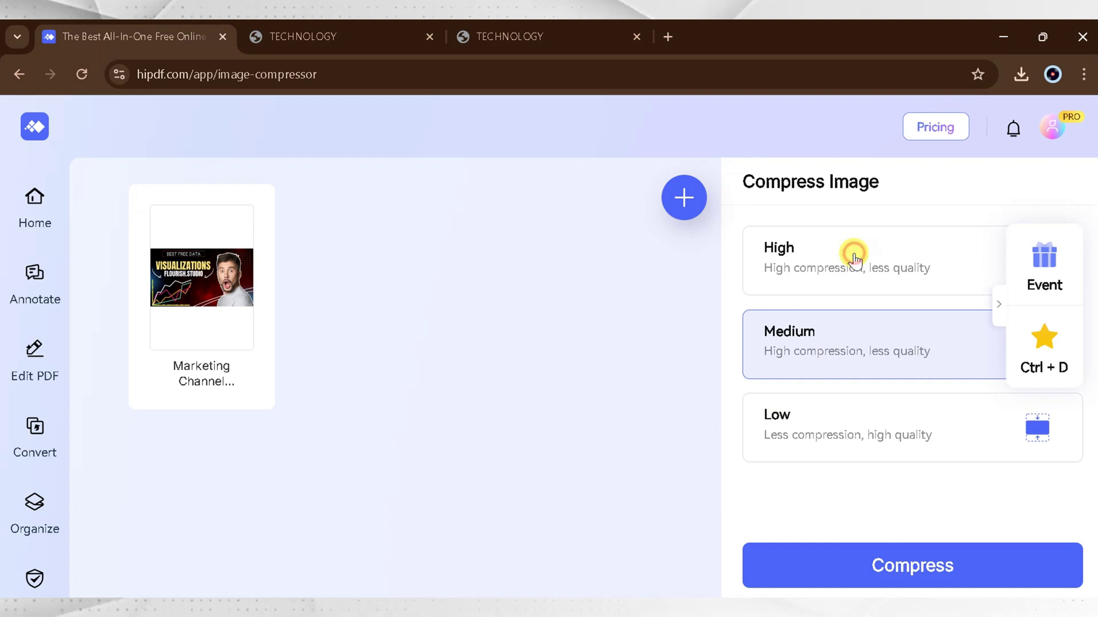
click(853, 259)
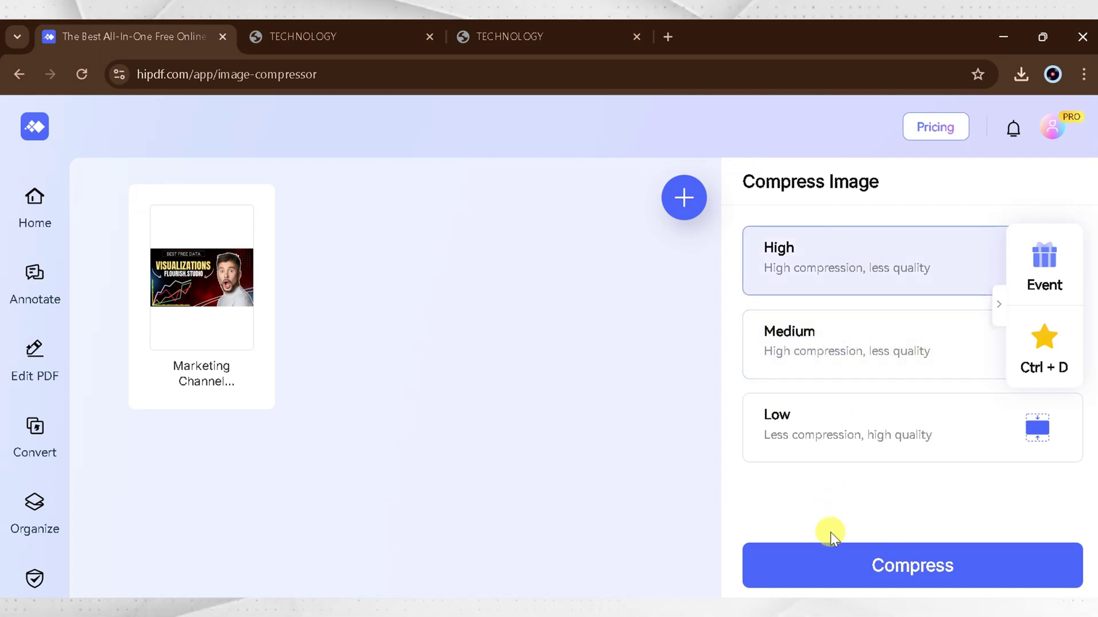
click(831, 563)
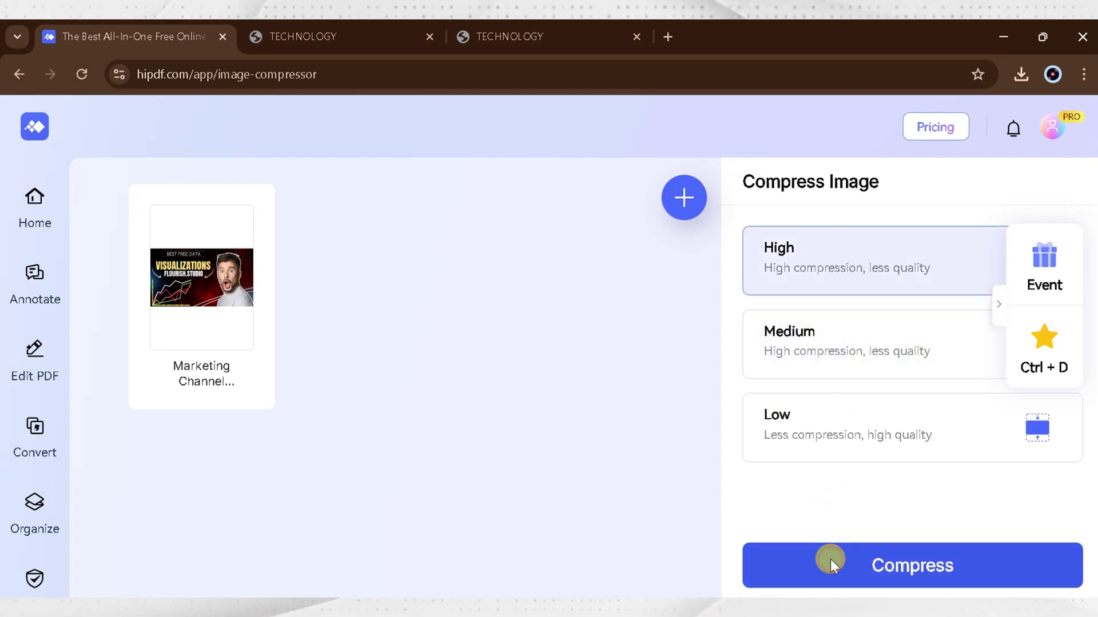